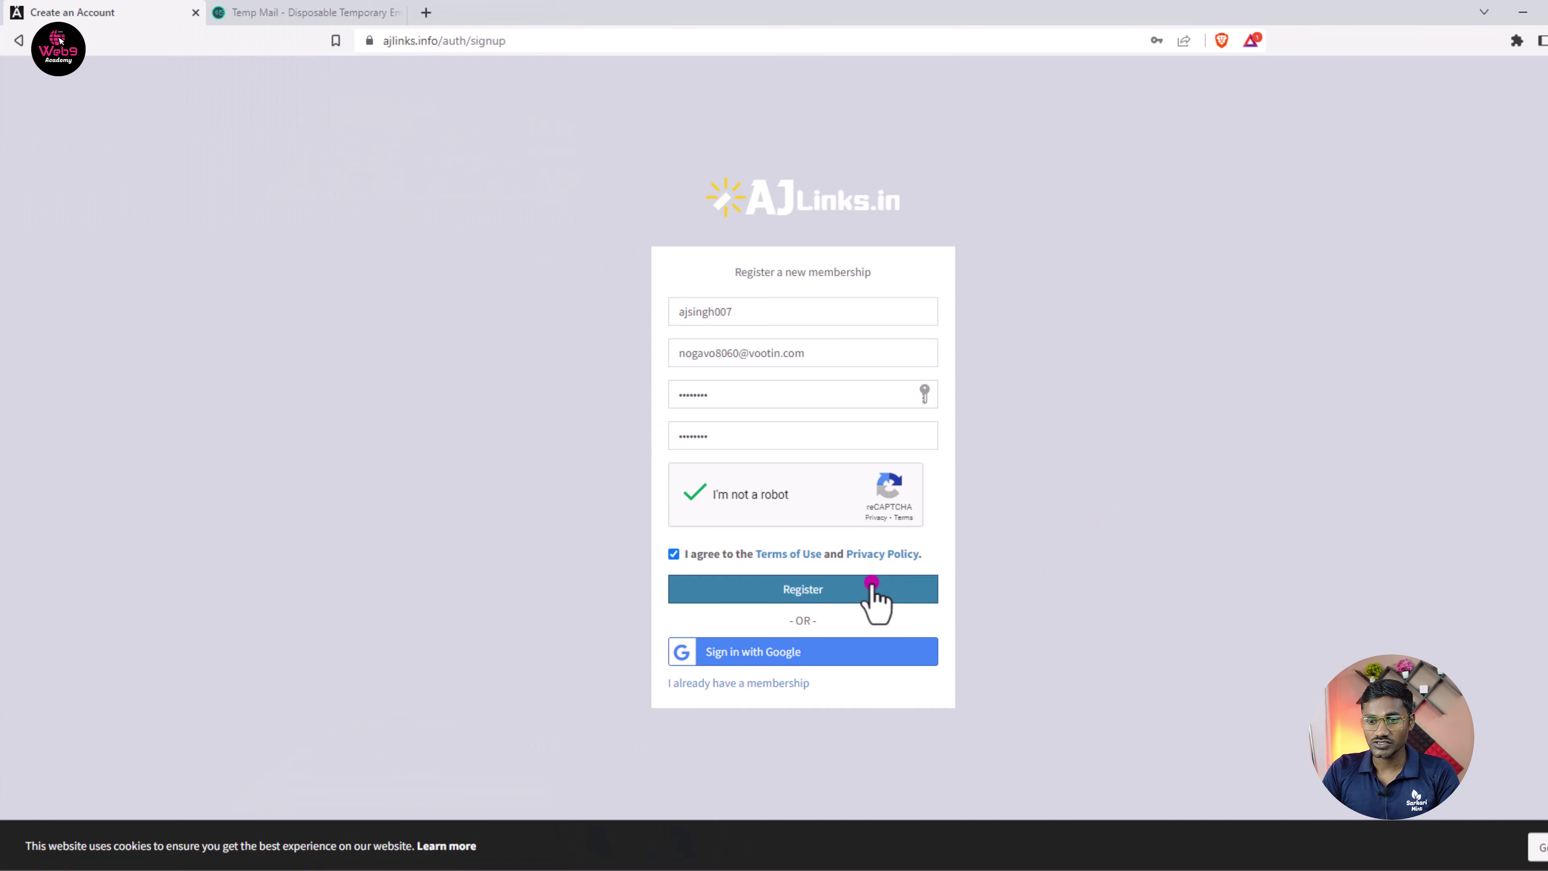
Submit the membership registration, decline saving the password, and read the account activation notice
{"action": "left_click", "coordinate": [883, 591]}
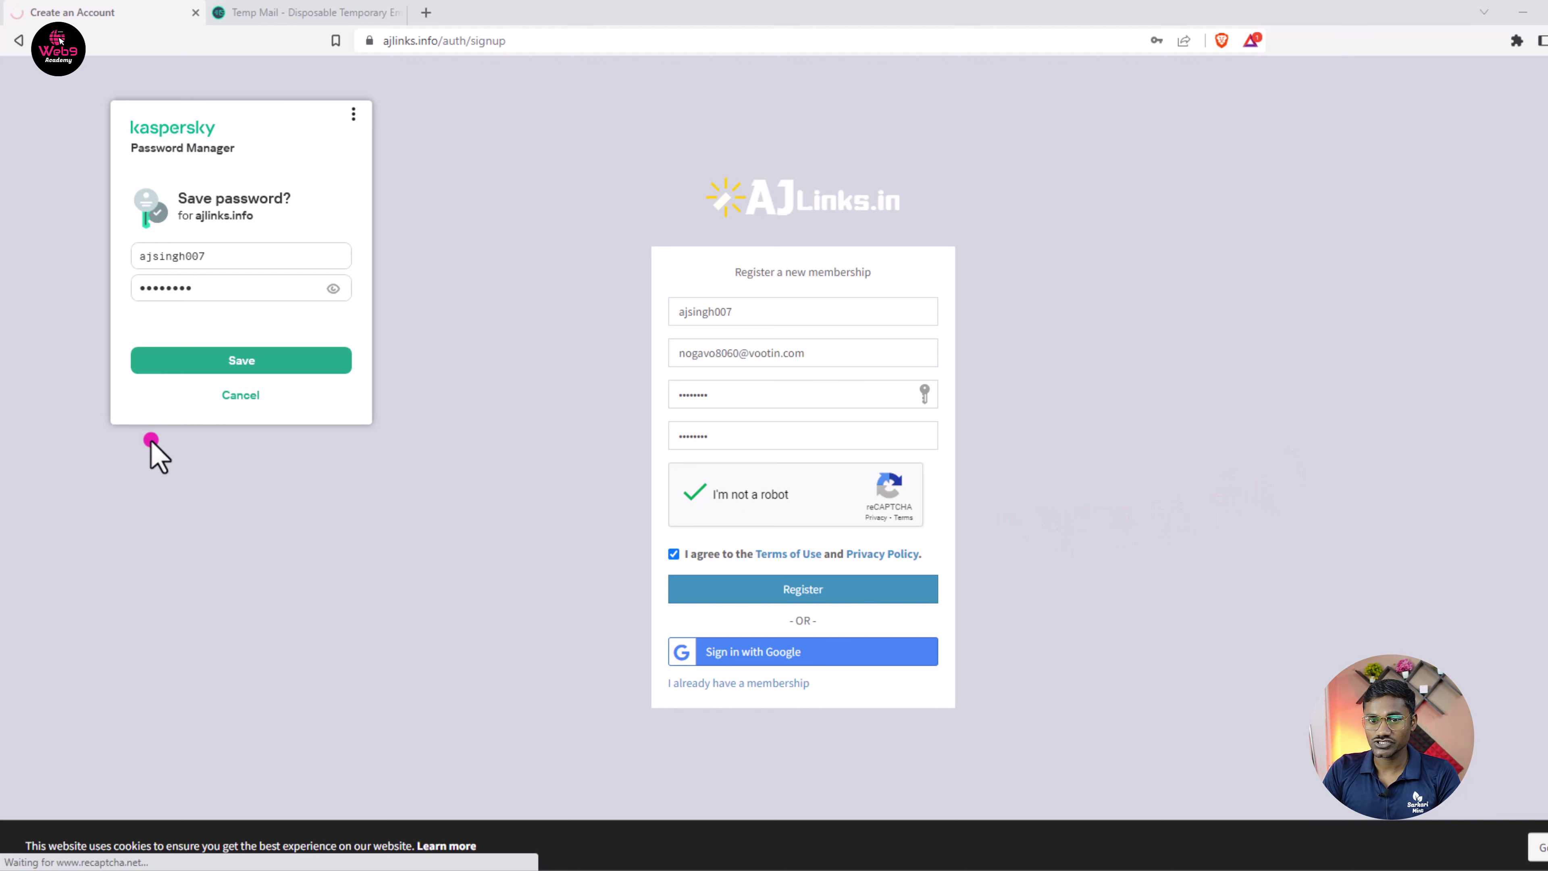
{"action": "left_click", "coordinate": [243, 395]}
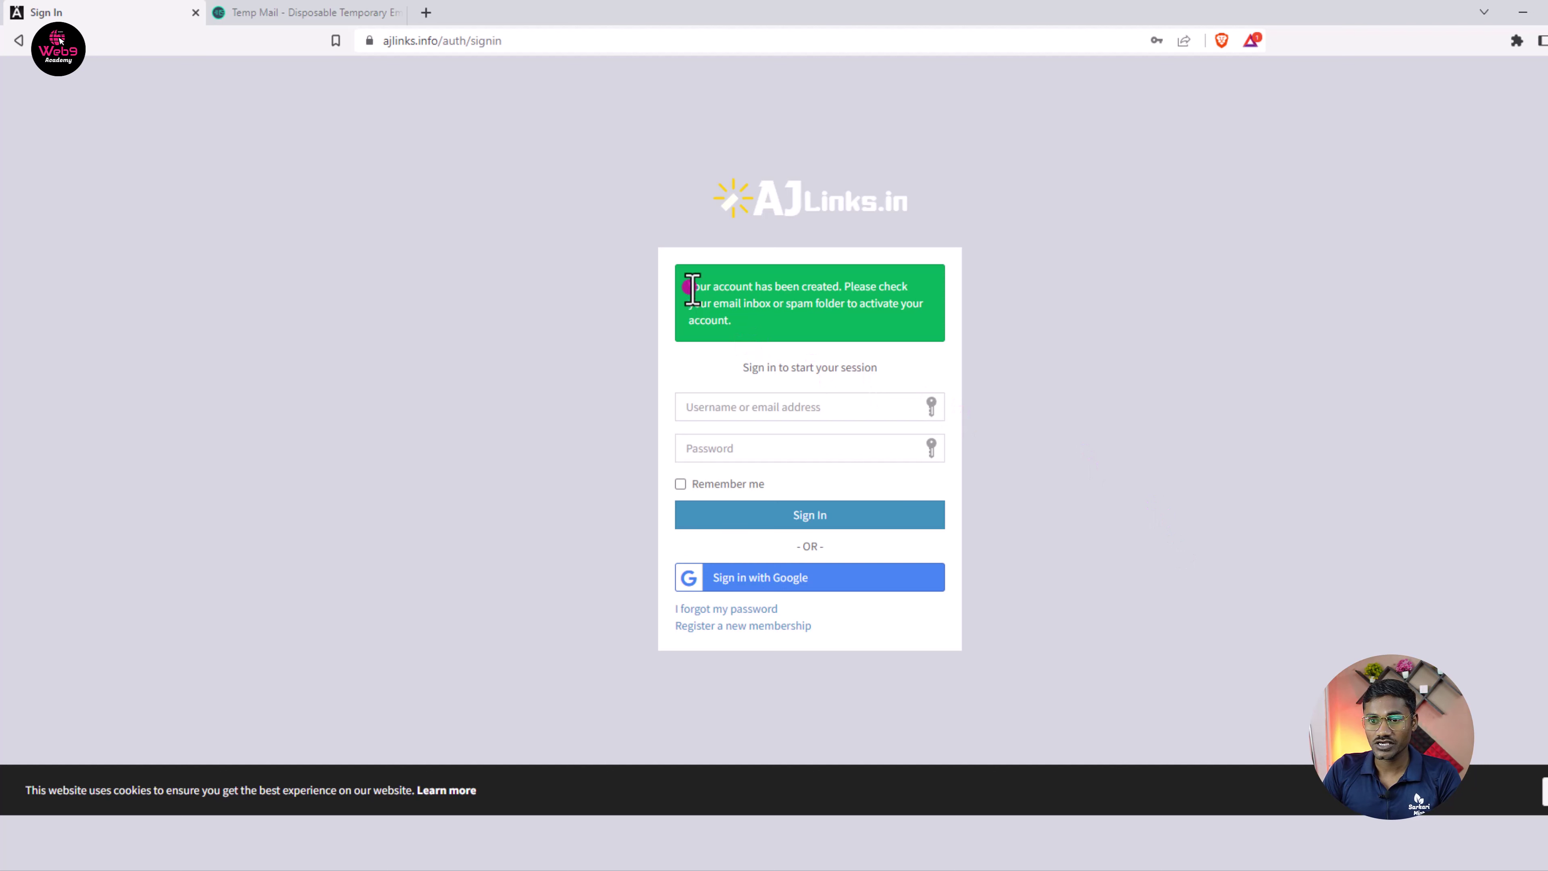
{"action": "left_click_drag", "start_coordinate": [687, 286], "coordinate": [891, 315]}
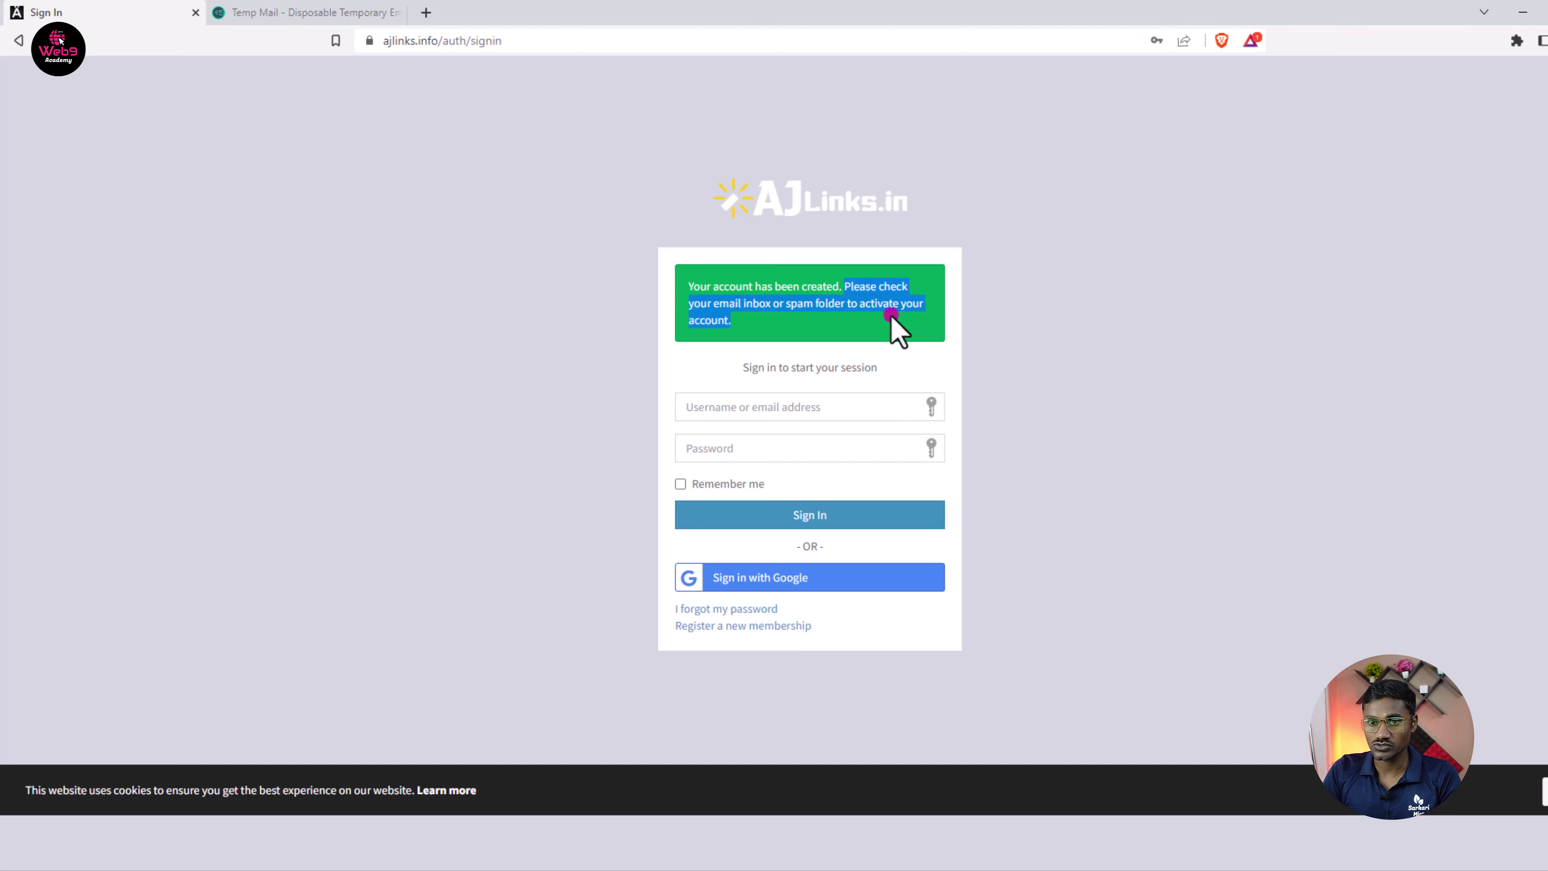
{"action": "left_click", "coordinate": [399, 157]}
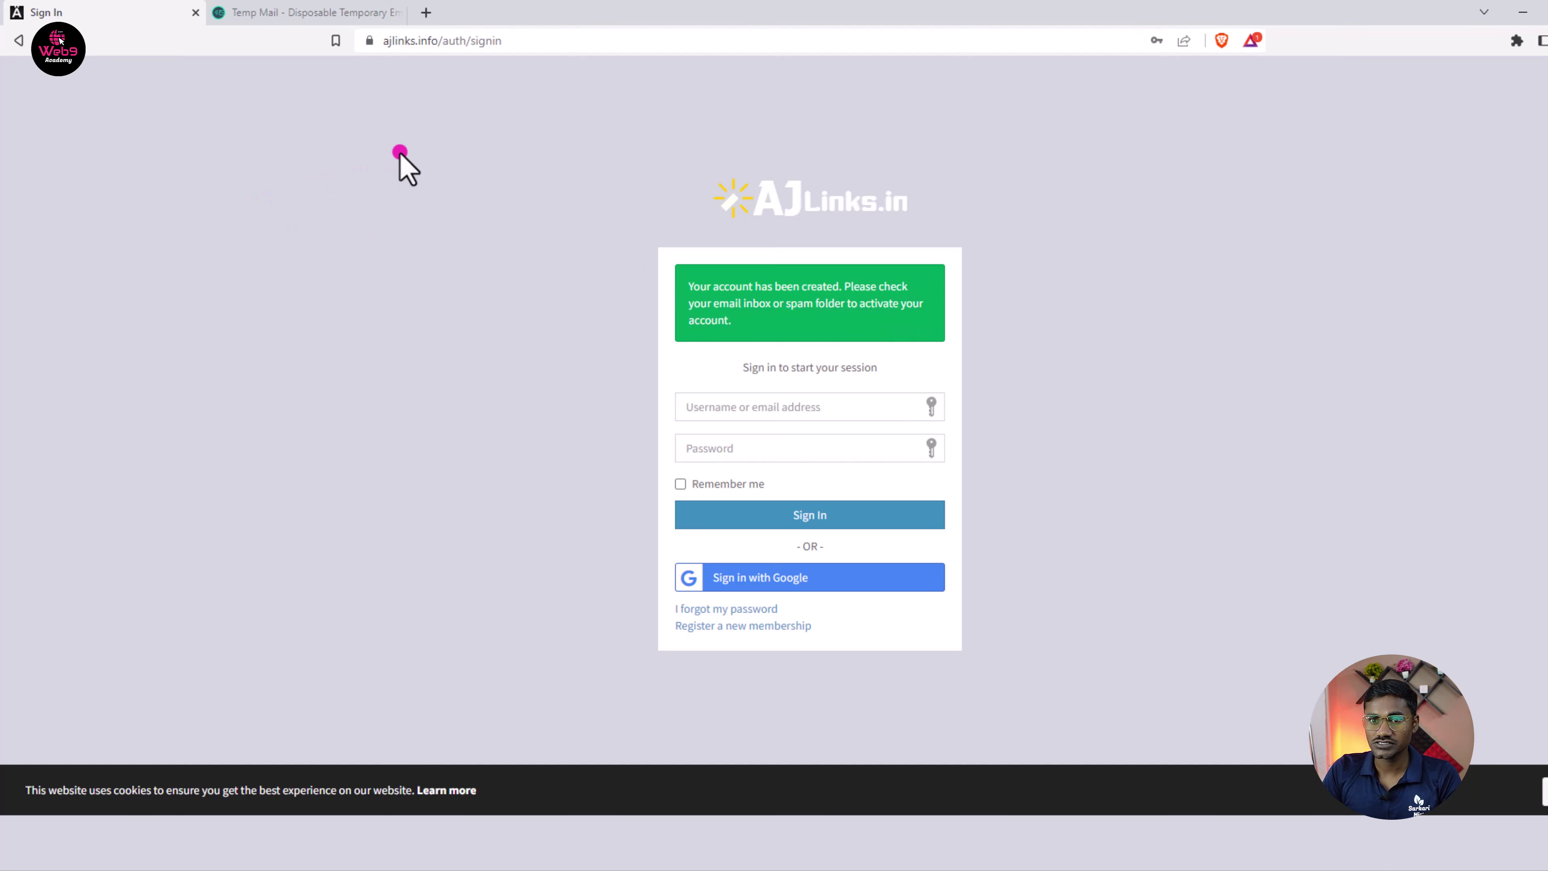
Switch to the temporary mailbox and open the New Account email from Ajlinks to read its activation instructions
{"action": "left_click", "coordinate": [315, 11]}
{"action": "scroll", "coordinate": [1036, 637], "scroll_direction": "down", "scroll_amount": 3}
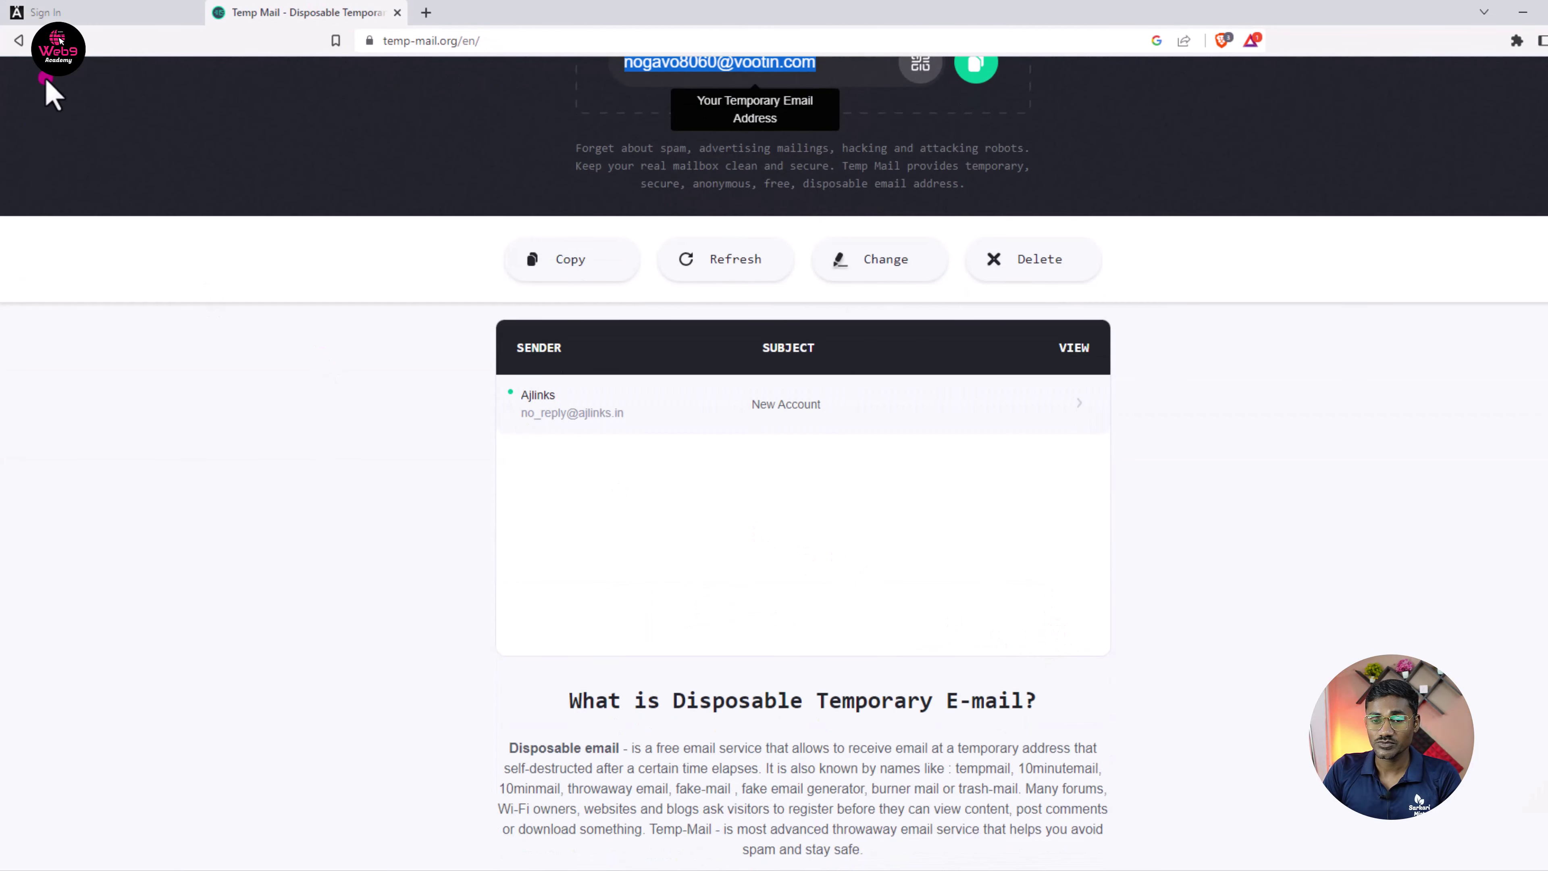
{"action": "left_click", "coordinate": [657, 402]}
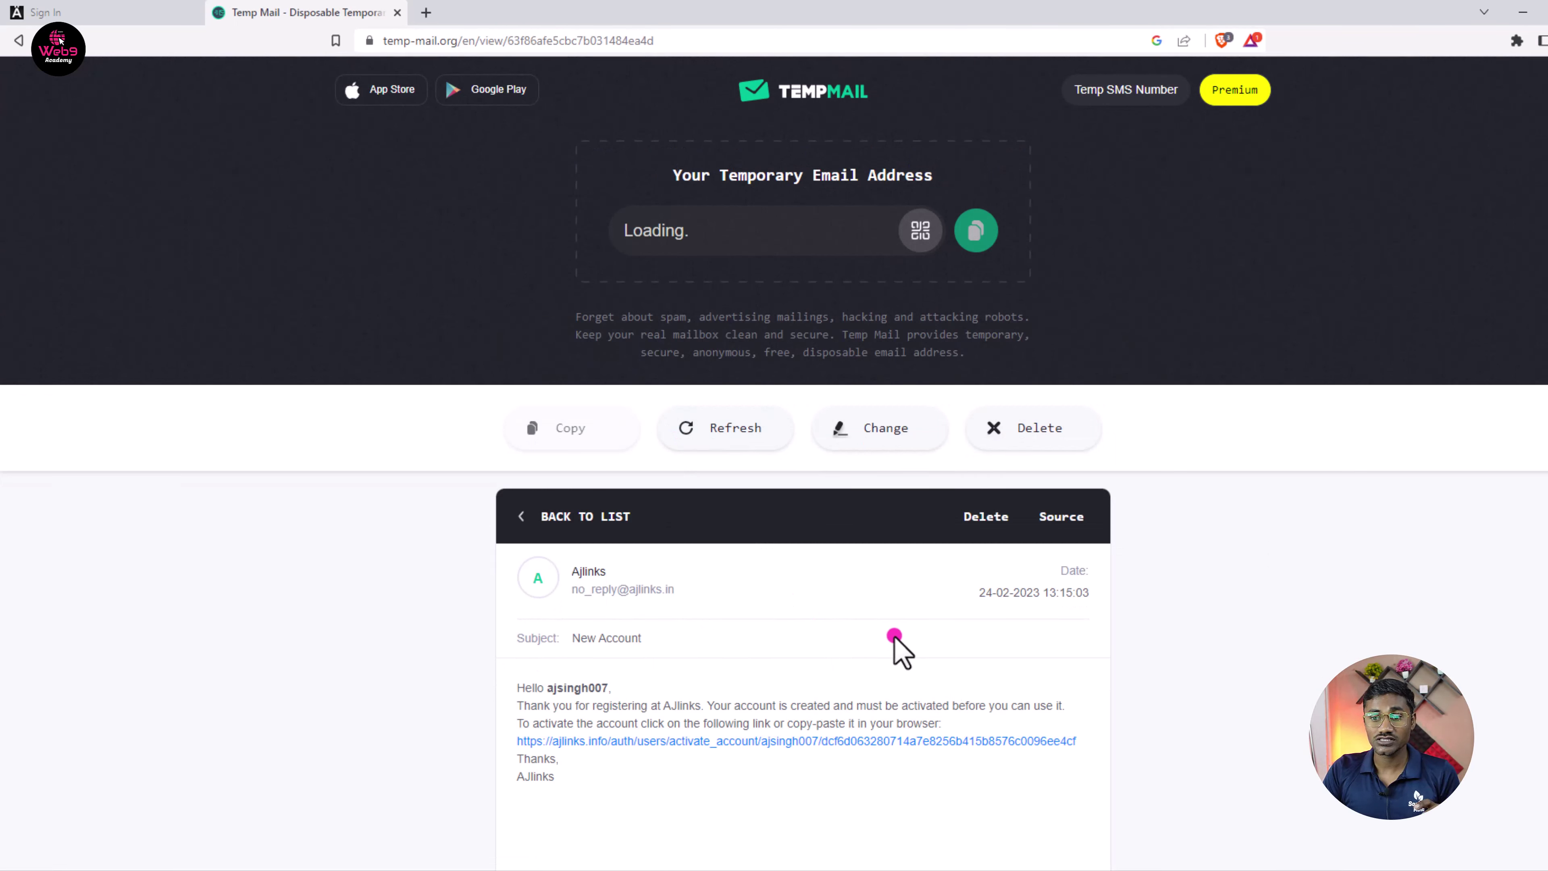
{"action": "scroll", "coordinate": [902, 643], "scroll_direction": "down", "scroll_amount": 3}
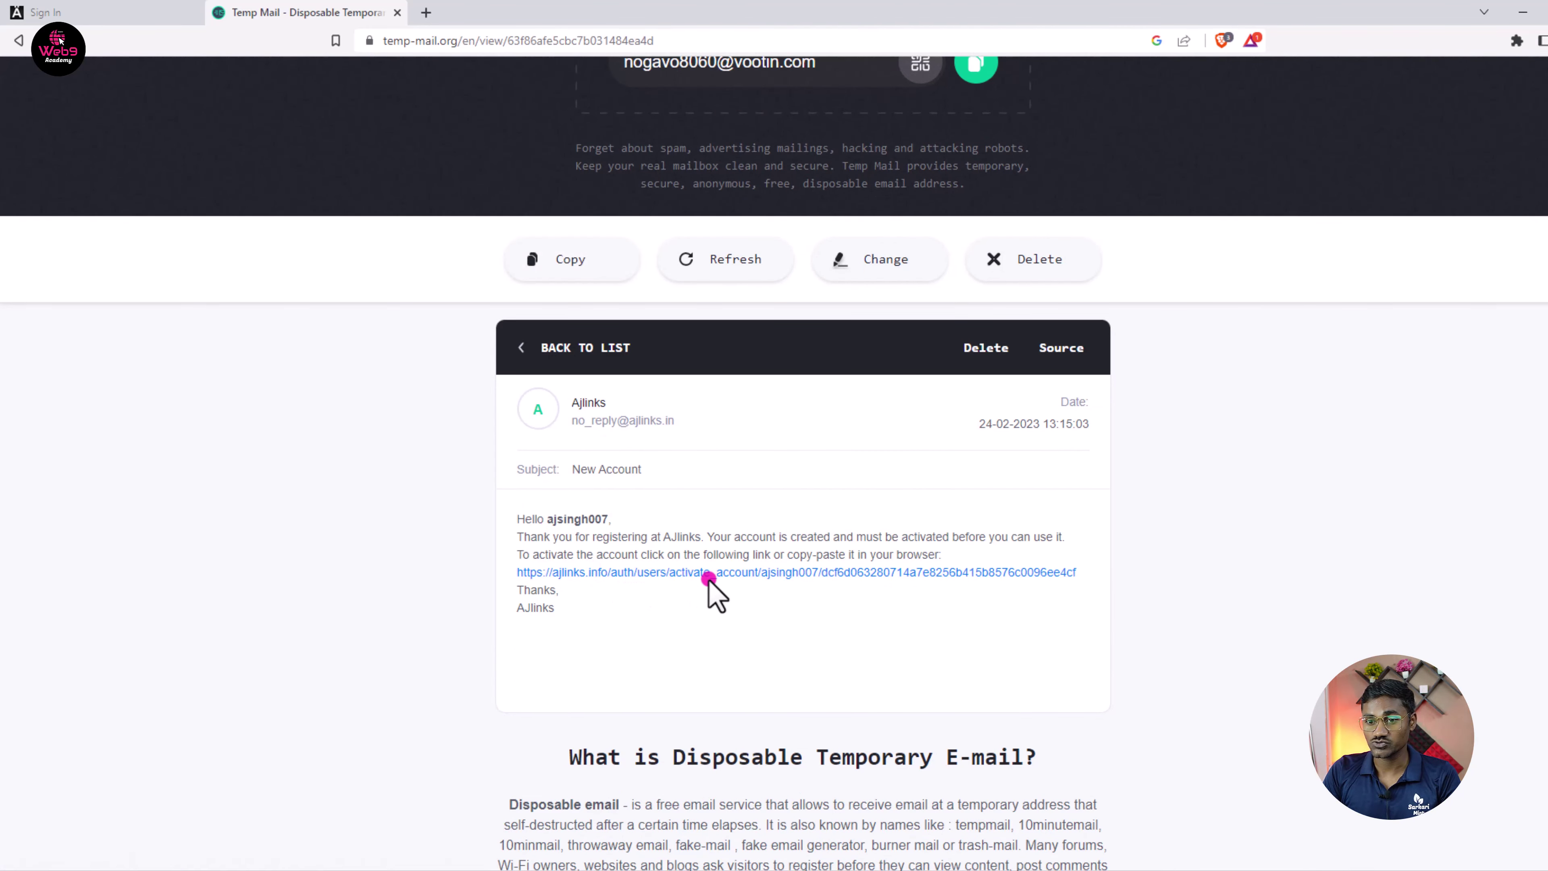
{"action": "scroll", "coordinate": [709, 578], "scroll_direction": "up", "scroll_amount": 1}
Compare the sign-in page's domain with the domain of the activation email's sender address
{"action": "left_click", "coordinate": [64, 12]}
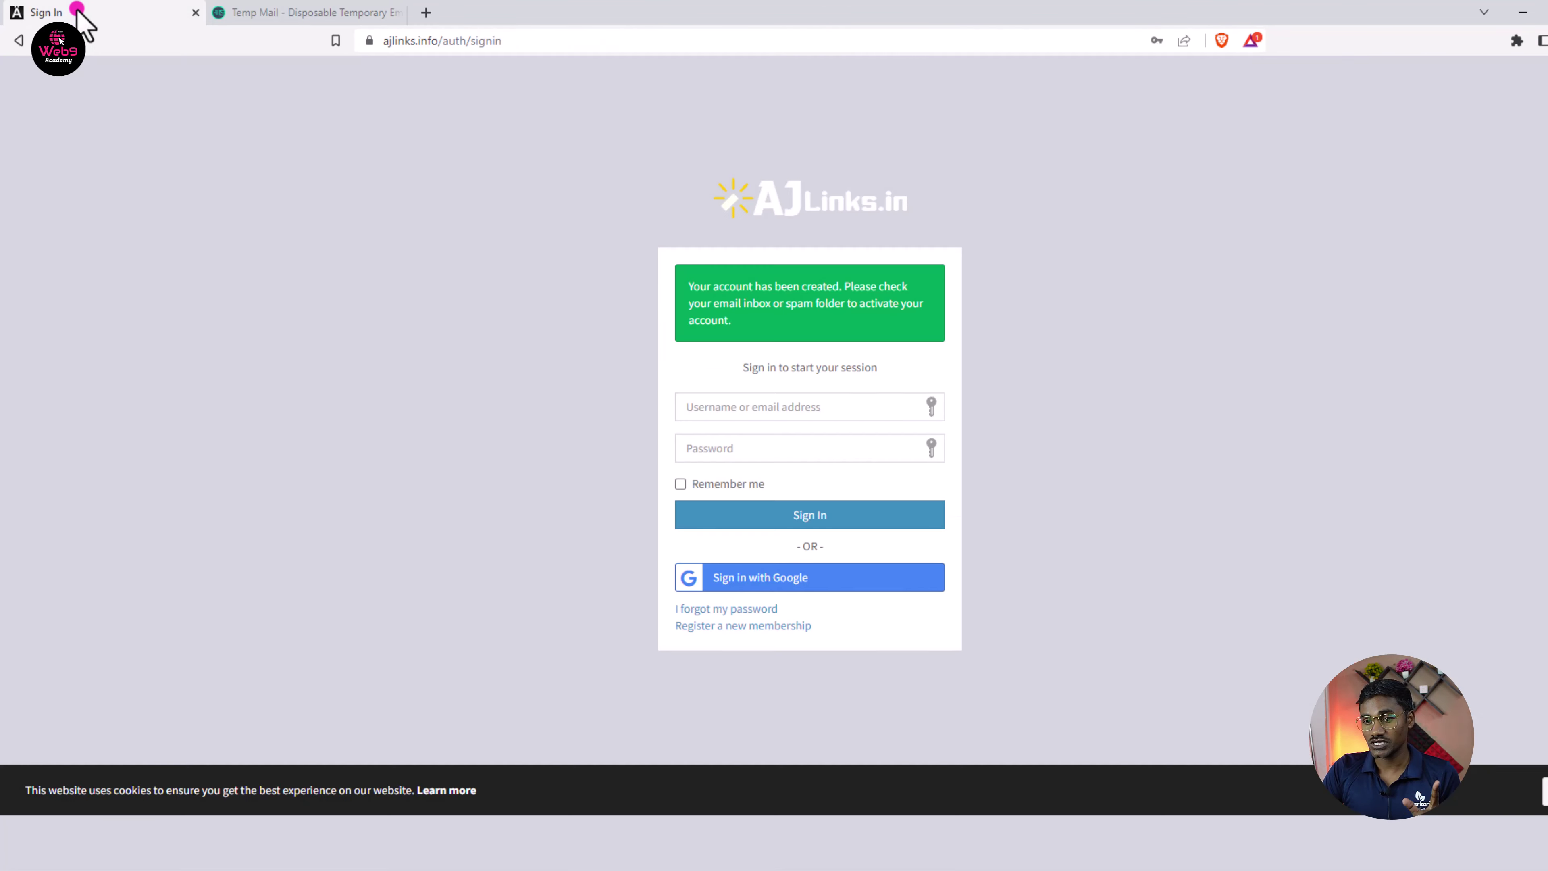
{"action": "left_click", "coordinate": [410, 41]}
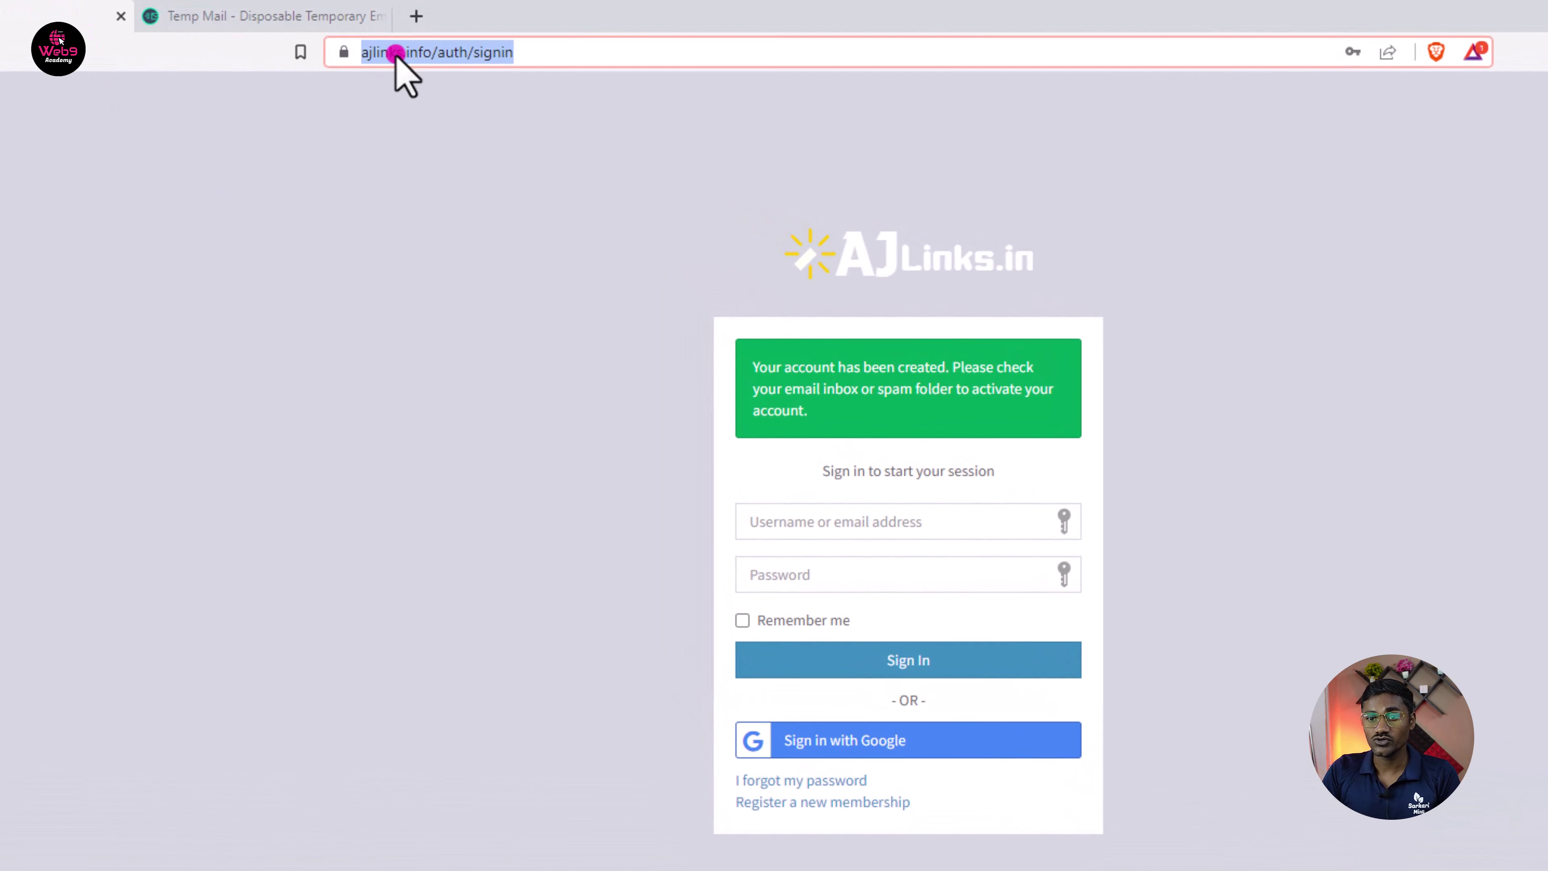
{"action": "left_click", "coordinate": [419, 42]}
{"action": "left_click_drag", "start_coordinate": [410, 55], "coordinate": [479, 56]}
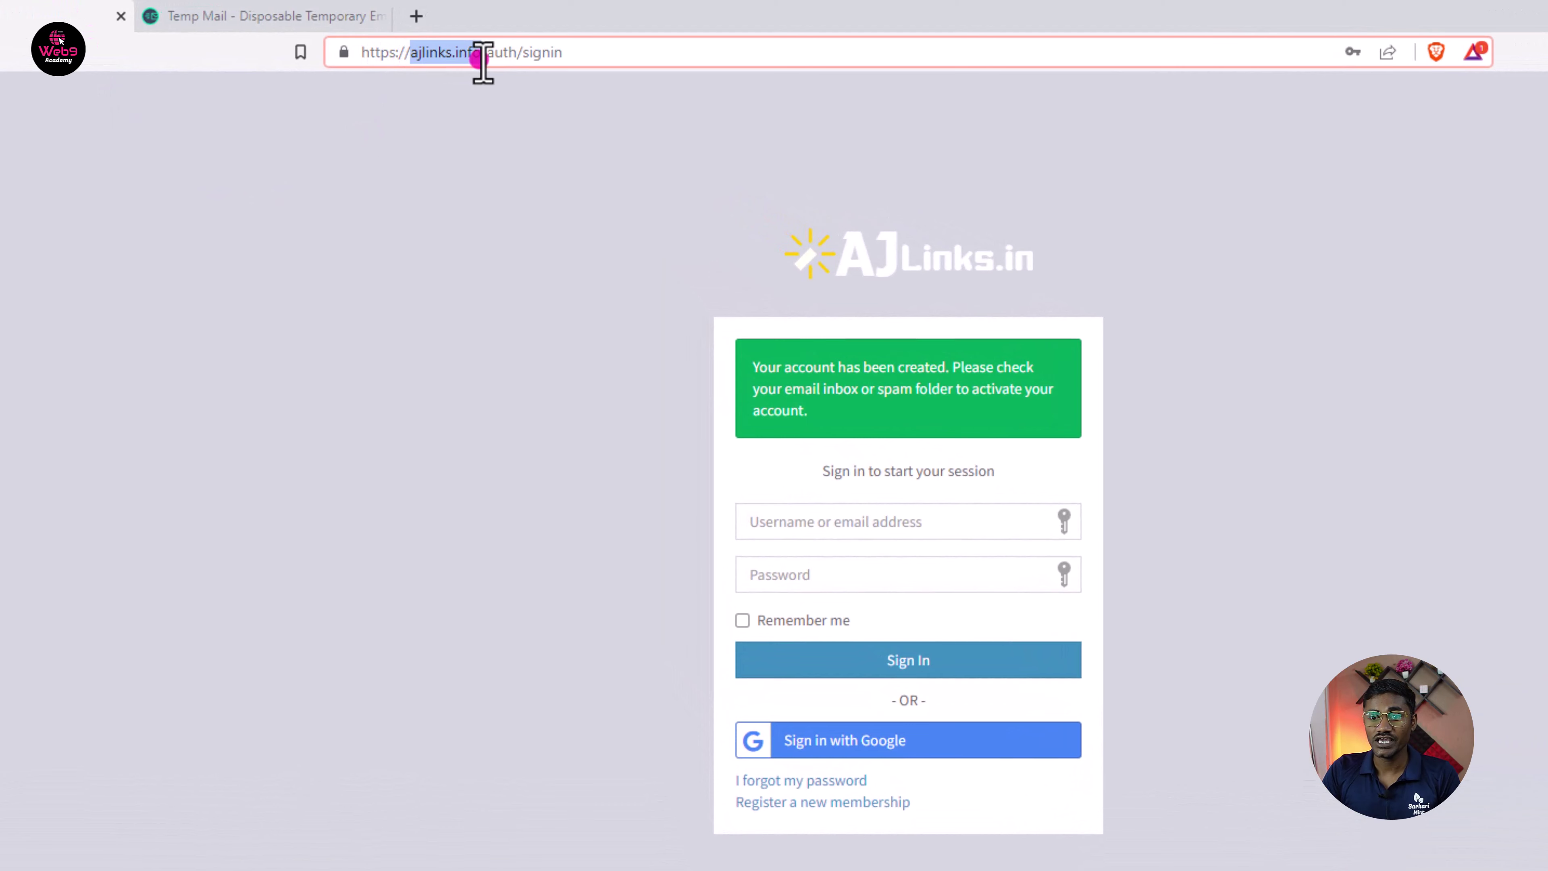
{"action": "left_click", "coordinate": [247, 16]}
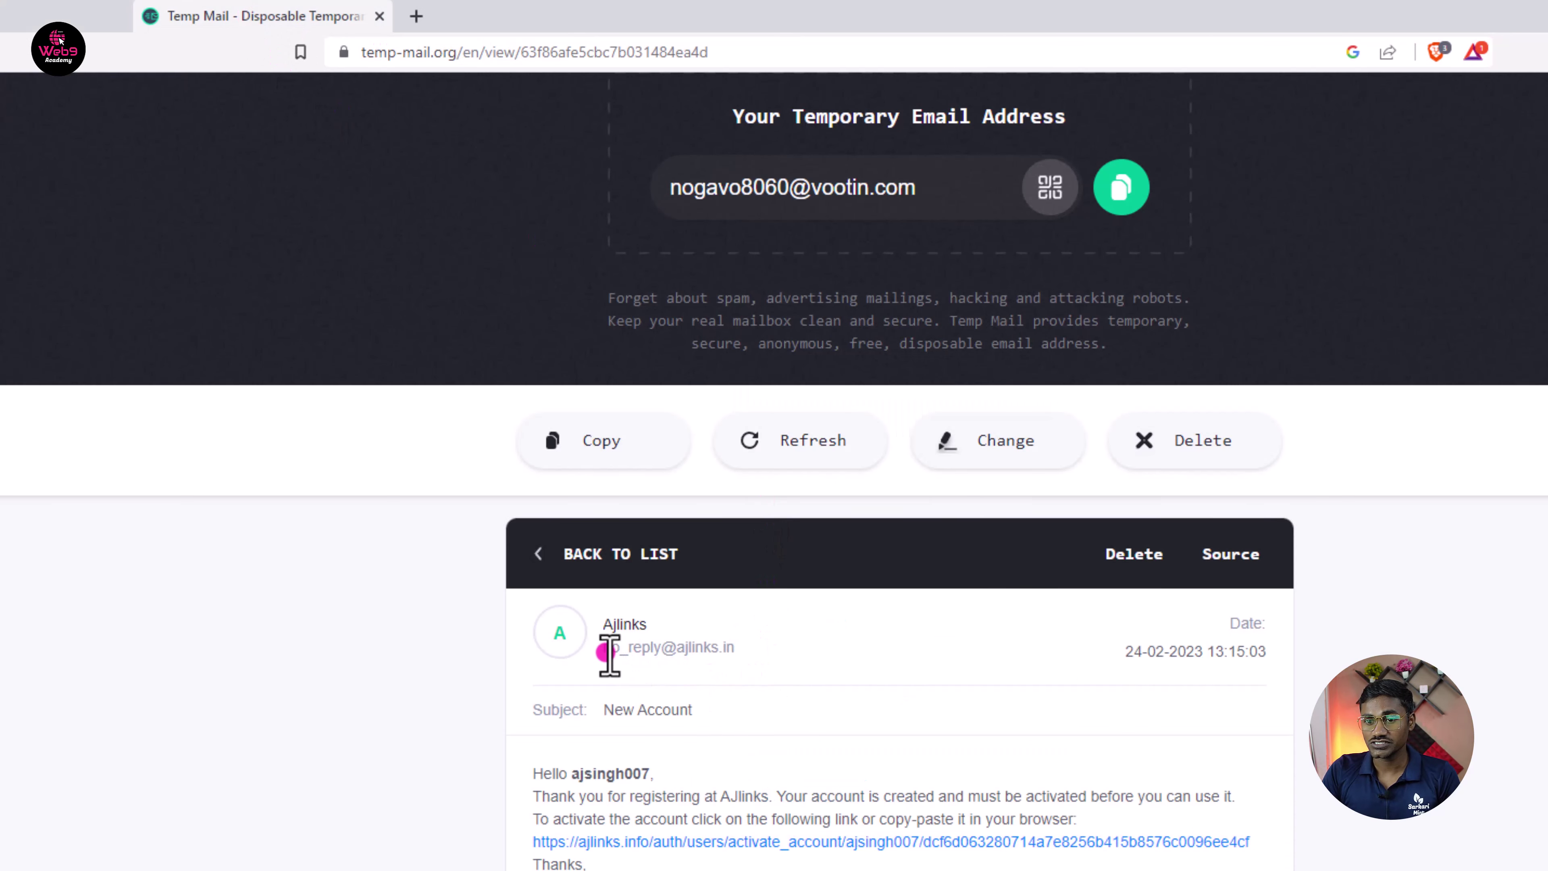
{"action": "left_click_drag", "start_coordinate": [608, 652], "coordinate": [744, 654]}
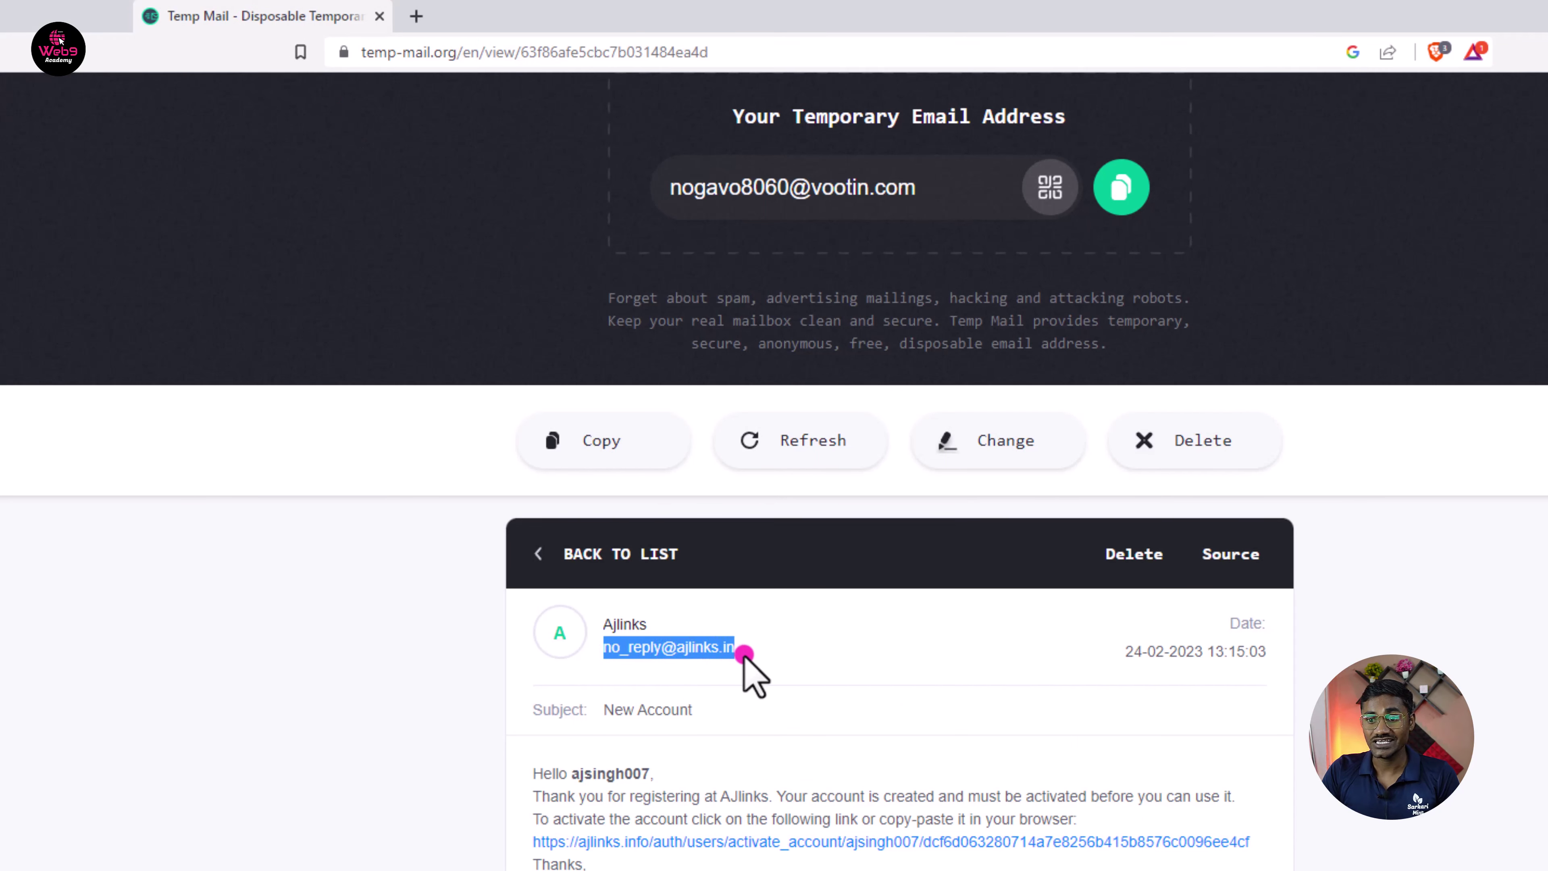
{"action": "left_click", "coordinate": [36, 15]}
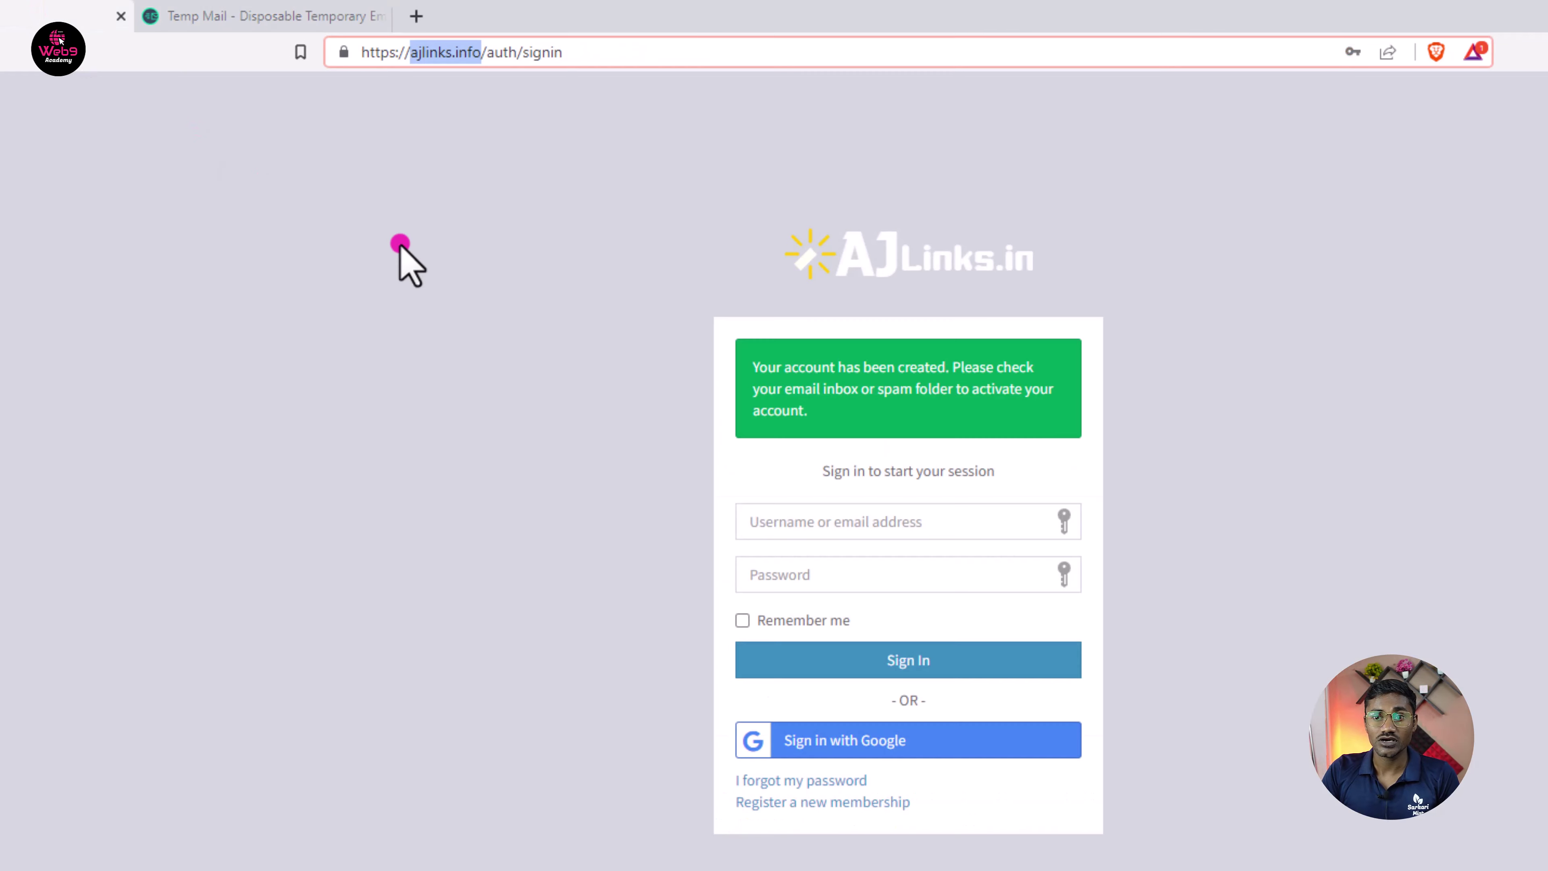
{"action": "left_click", "coordinate": [268, 16]}
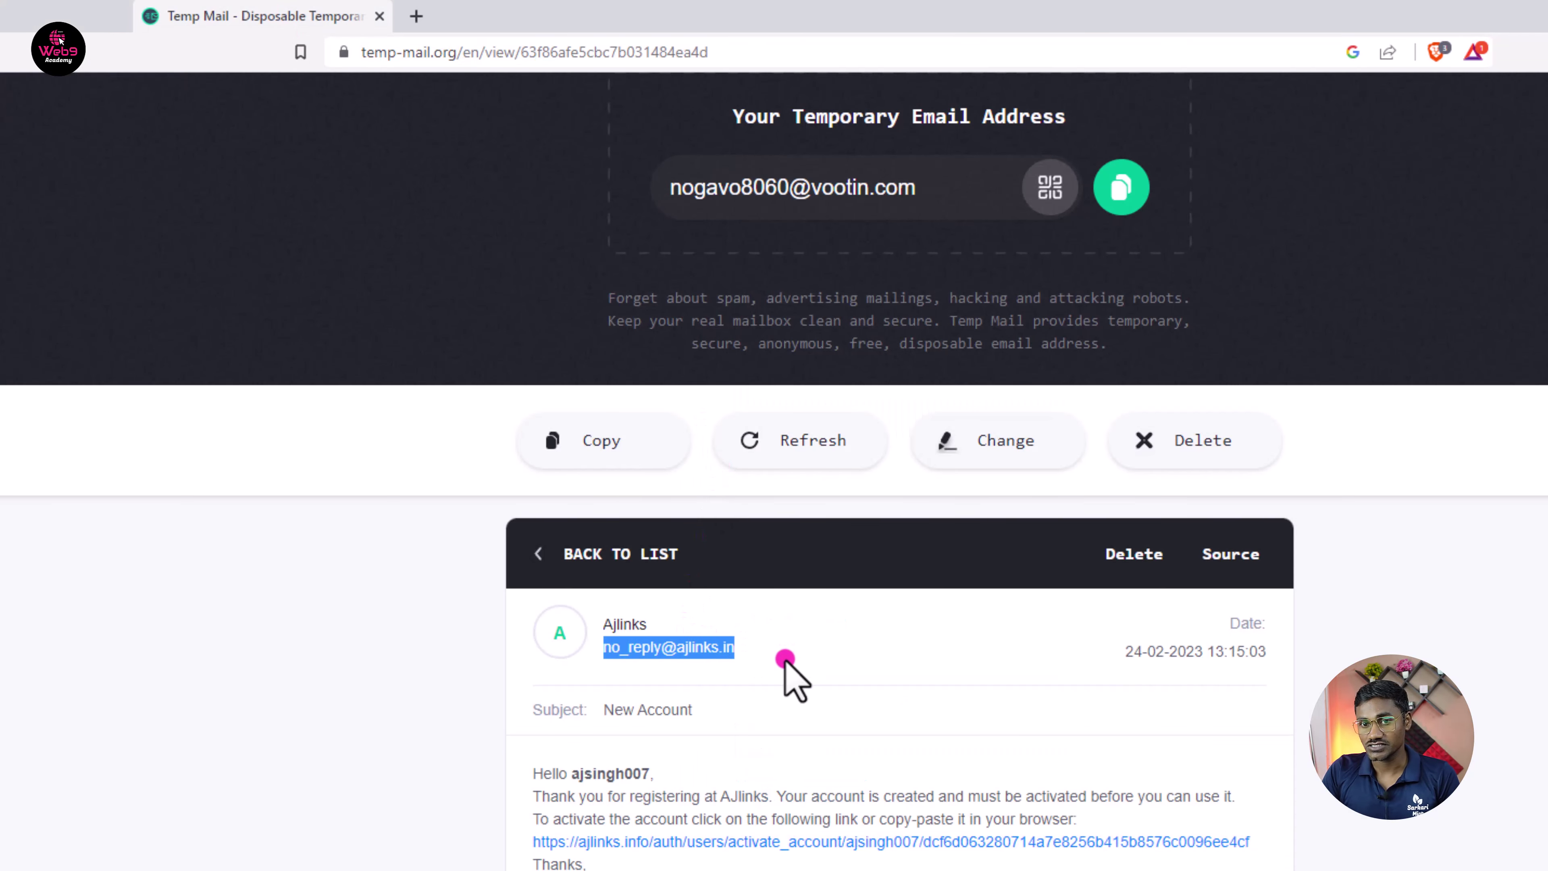
{"action": "left_click", "coordinate": [56, 17]}
{"action": "left_click", "coordinate": [195, 15]}
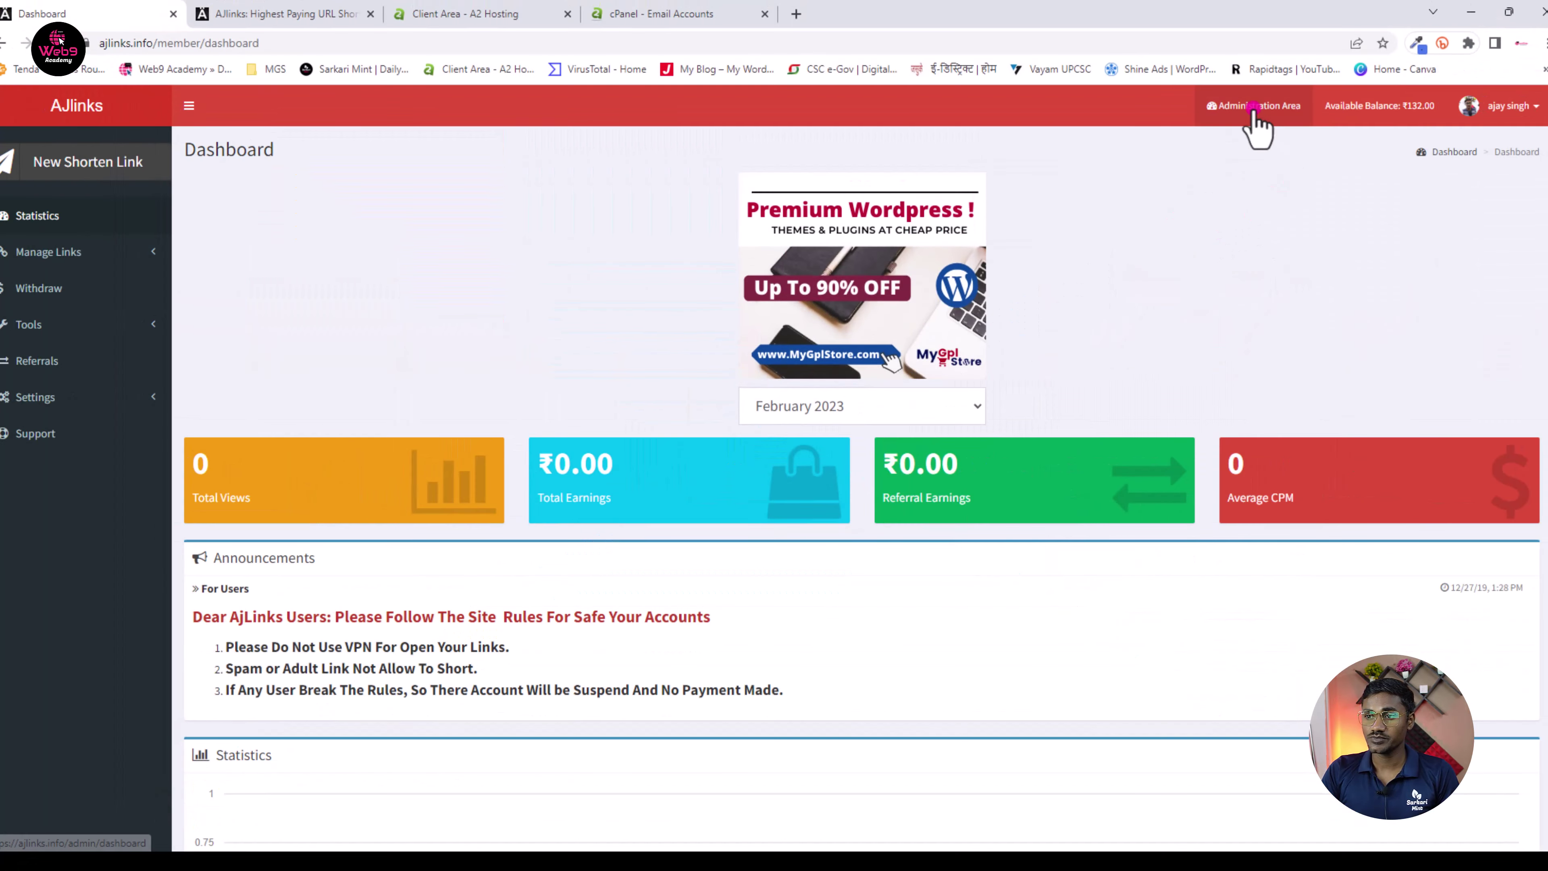
Open the email settings in the site's administration area and inspect the From Email address
{"action": "left_click", "coordinate": [1254, 107]}
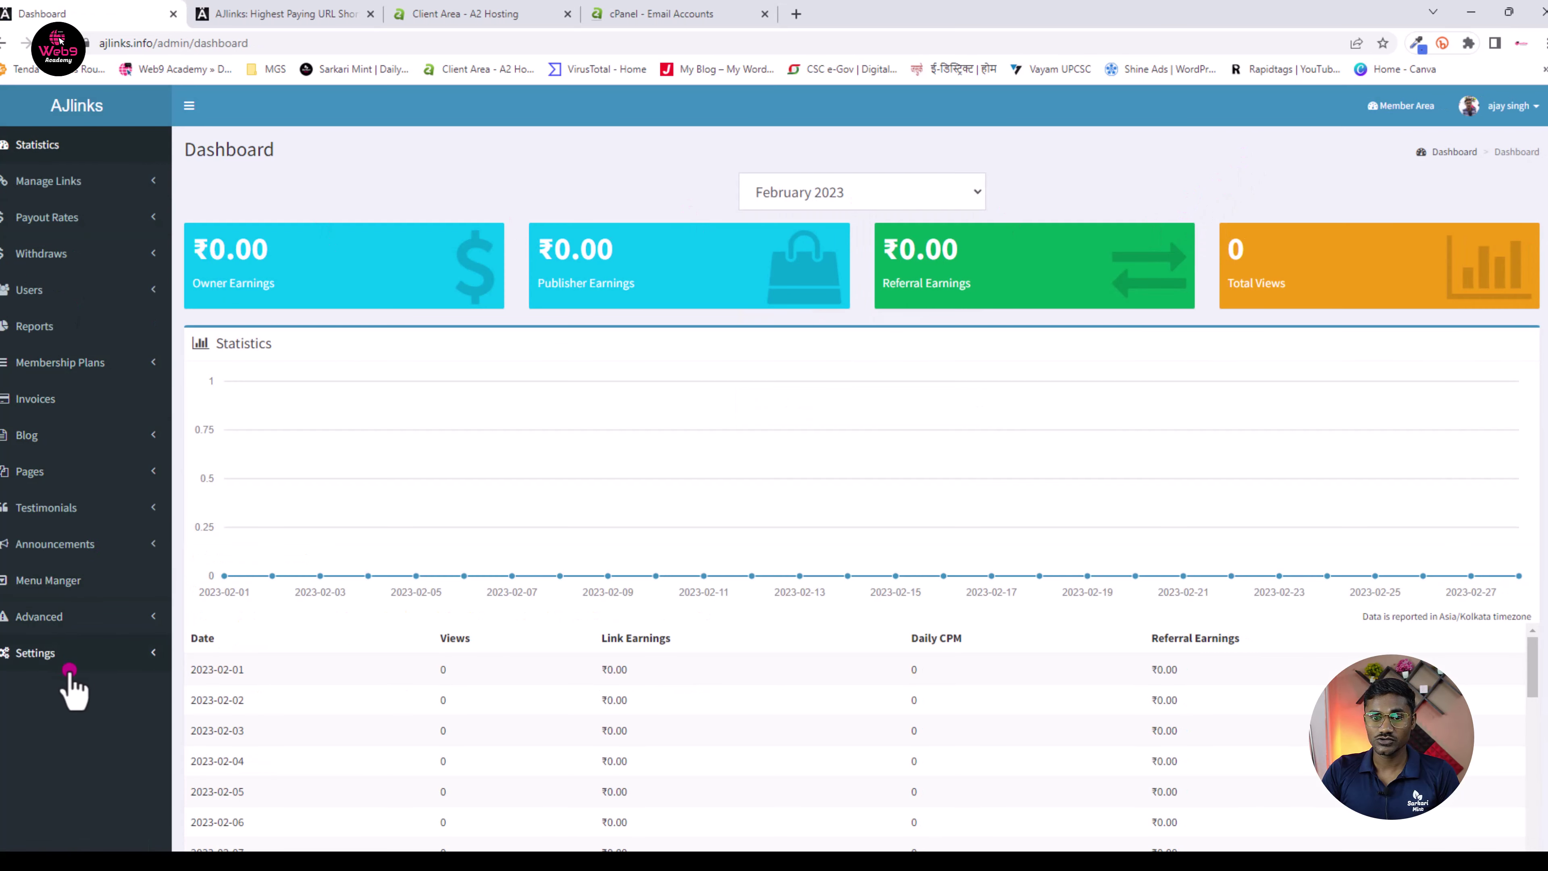
{"action": "left_click", "coordinate": [61, 654]}
{"action": "scroll", "coordinate": [49, 651], "scroll_direction": "down", "scroll_amount": 2}
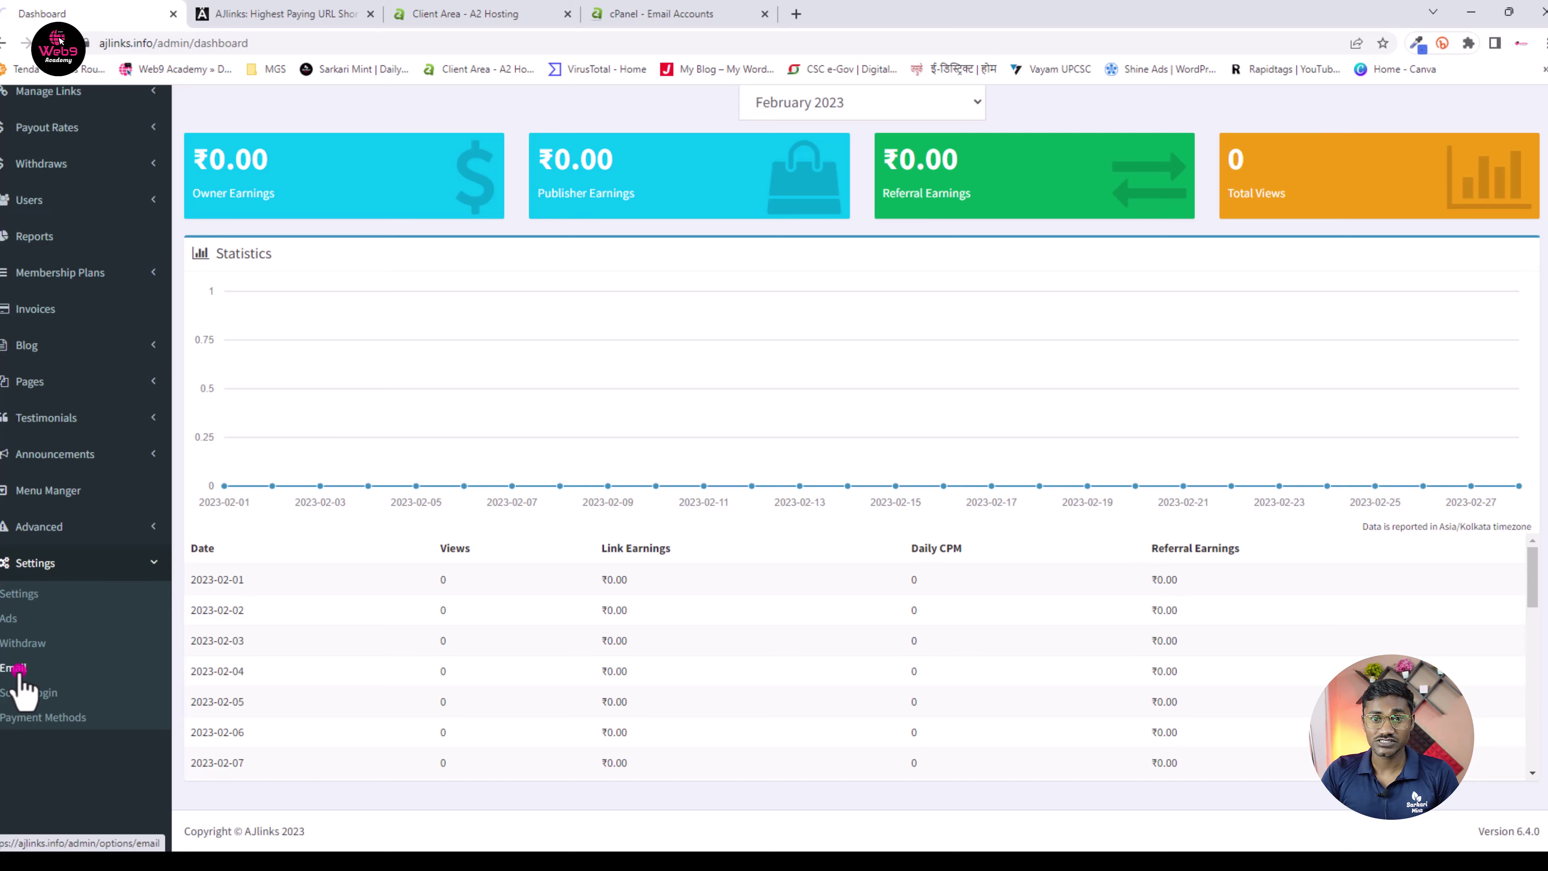
{"action": "left_click", "coordinate": [17, 671]}
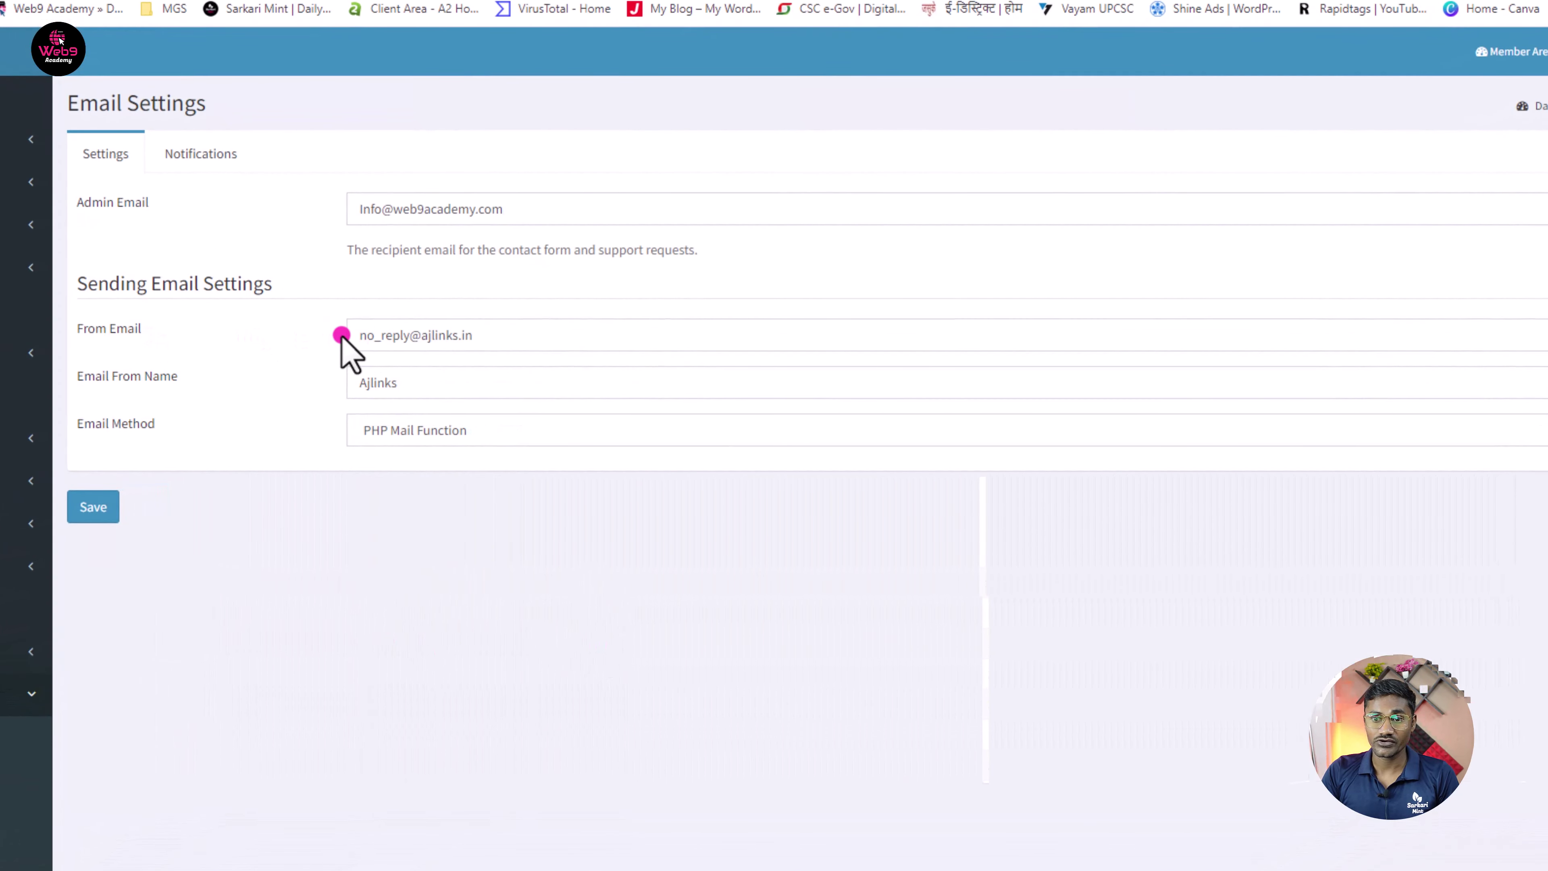
{"action": "left_click_drag", "start_coordinate": [360, 335], "coordinate": [598, 340]}
{"action": "left_click", "coordinate": [598, 341]}
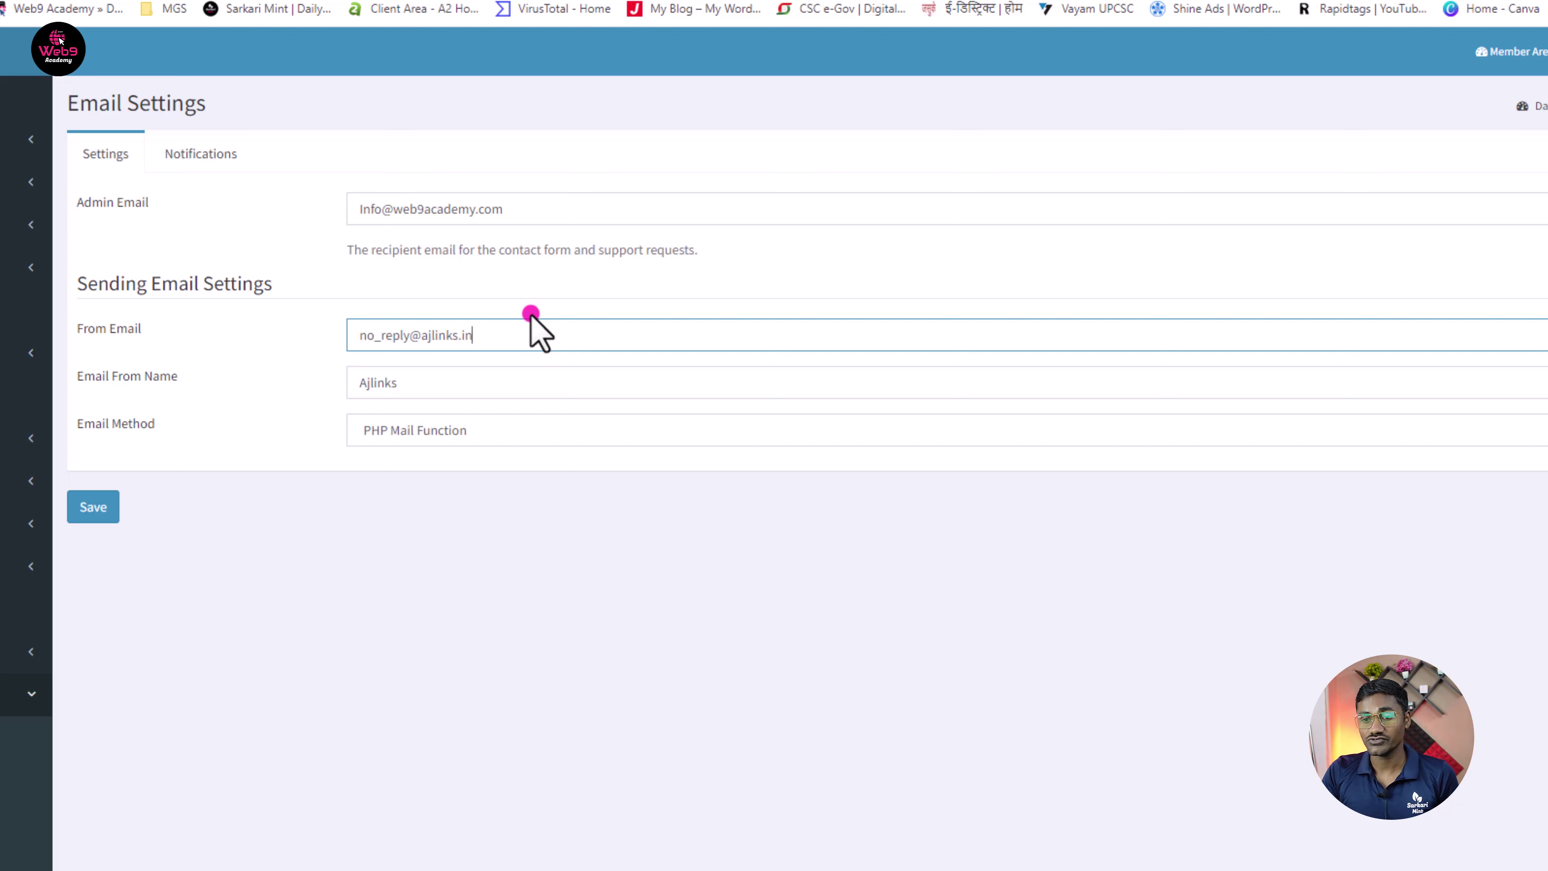
Check the From Email setting against the sender shown in the received activation email
{"action": "mouse_move", "coordinate": [896, 870]}
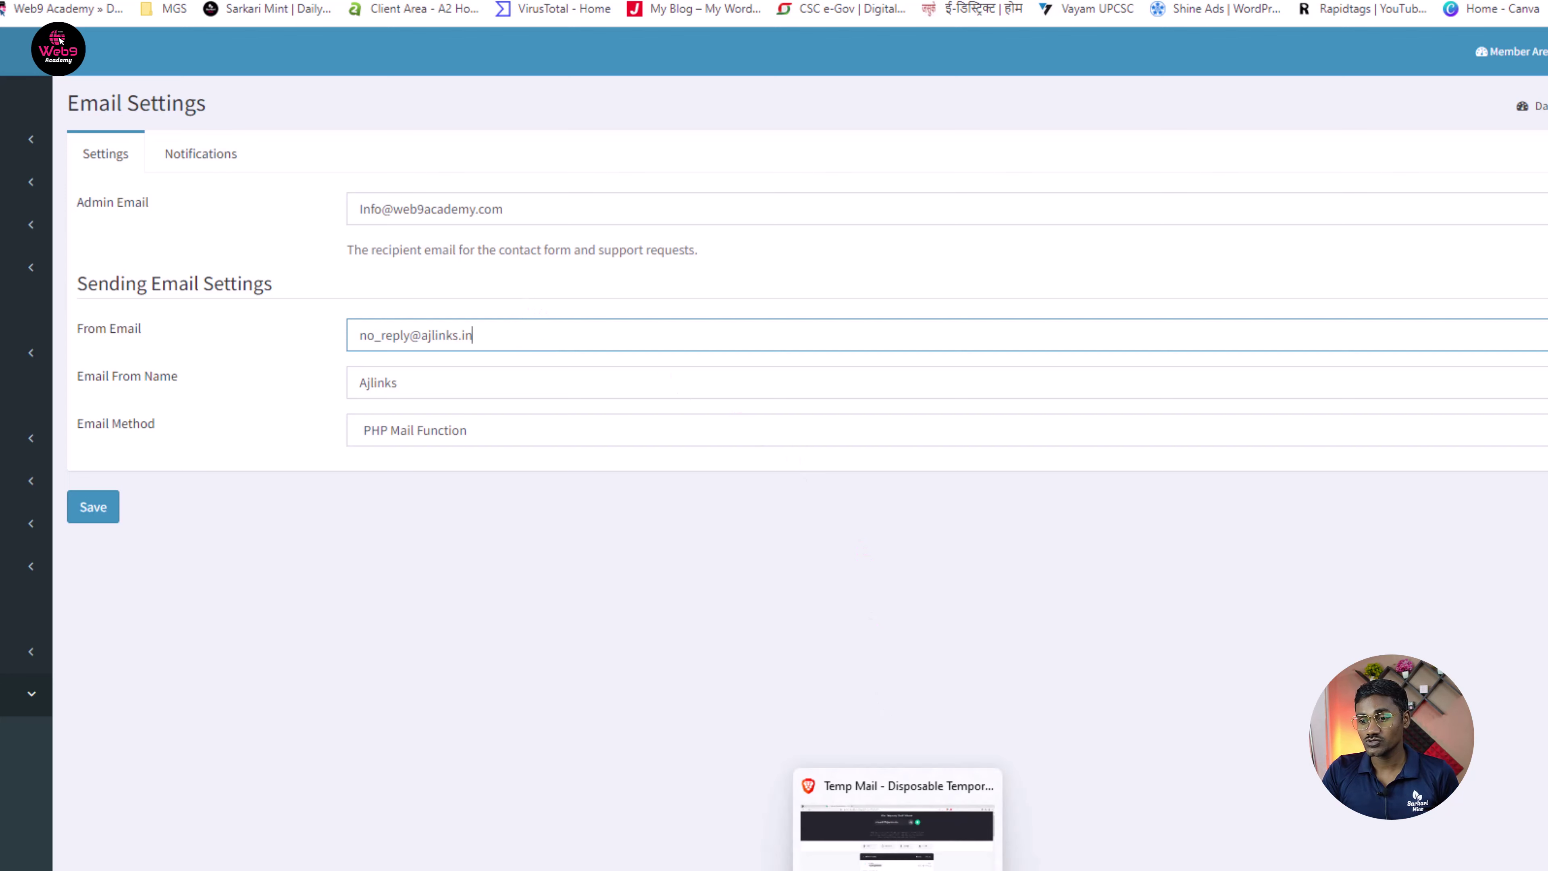
{"action": "left_click", "coordinate": [895, 835]}
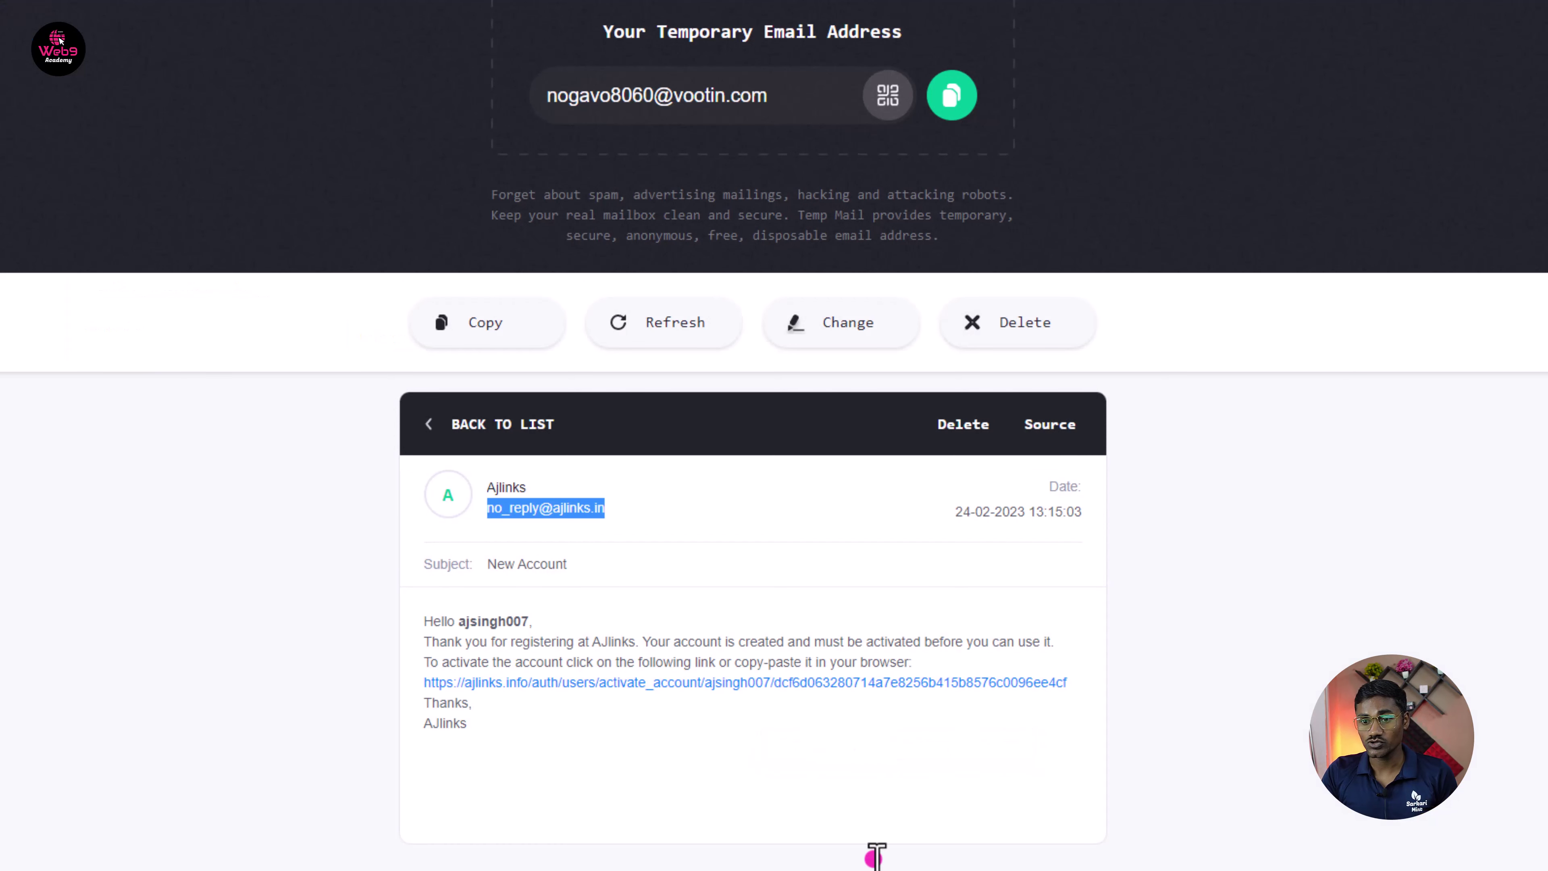
{"action": "left_click", "coordinate": [634, 524]}
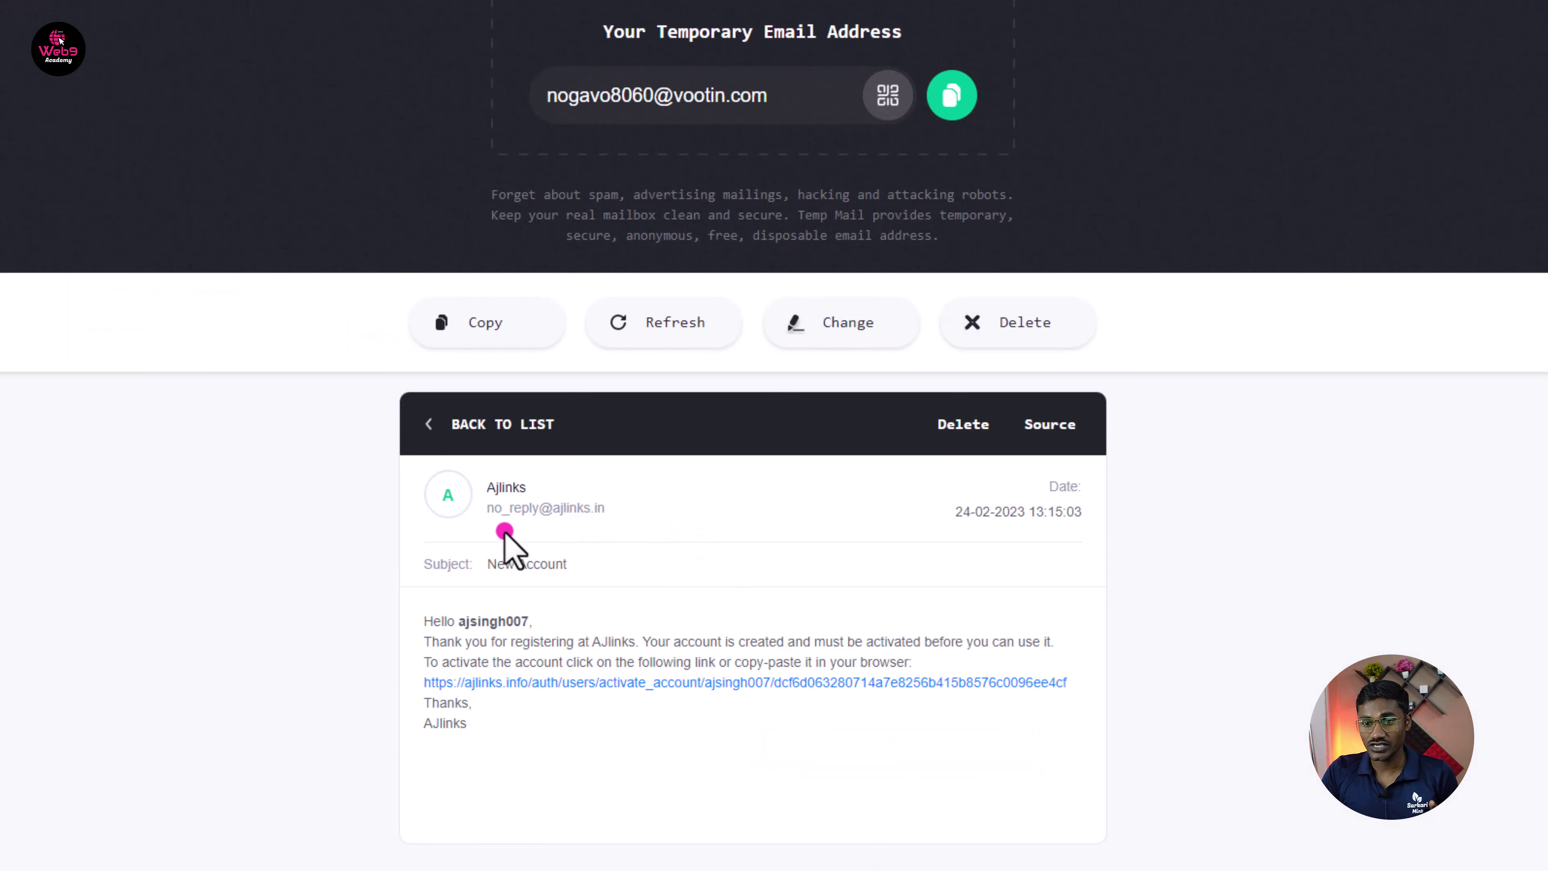
{"action": "scroll", "coordinate": [934, 701], "scroll_direction": "down", "scroll_amount": 8}
{"action": "scroll", "coordinate": [936, 726], "scroll_direction": "up", "scroll_amount": 5}
{"action": "left_click_drag", "start_coordinate": [498, 320], "coordinate": [623, 329]}
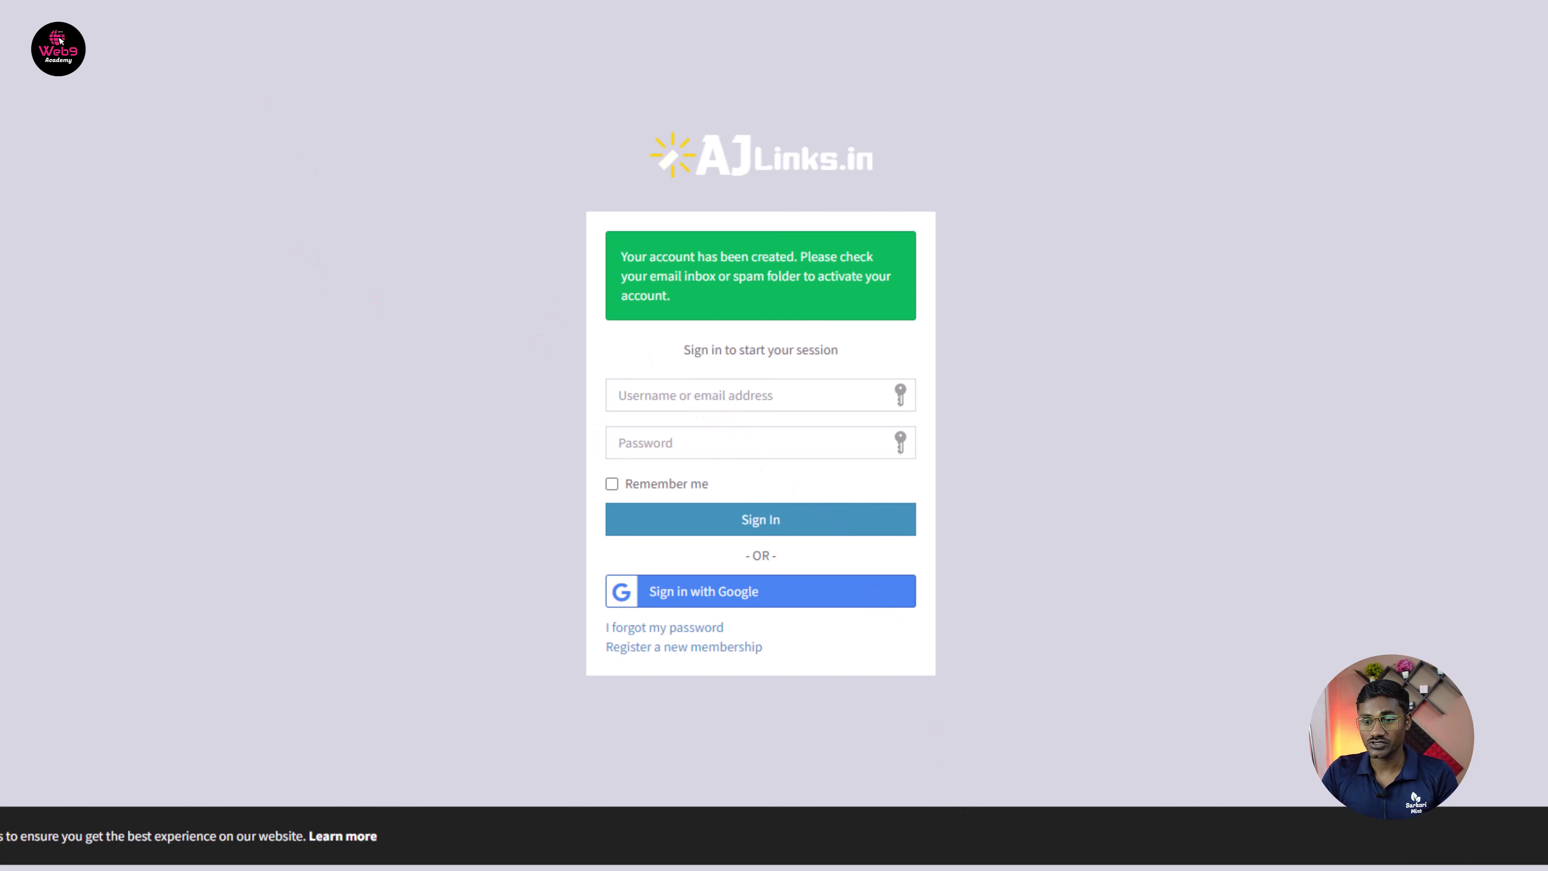
{"action": "mouse_move", "coordinate": [769, 868]}
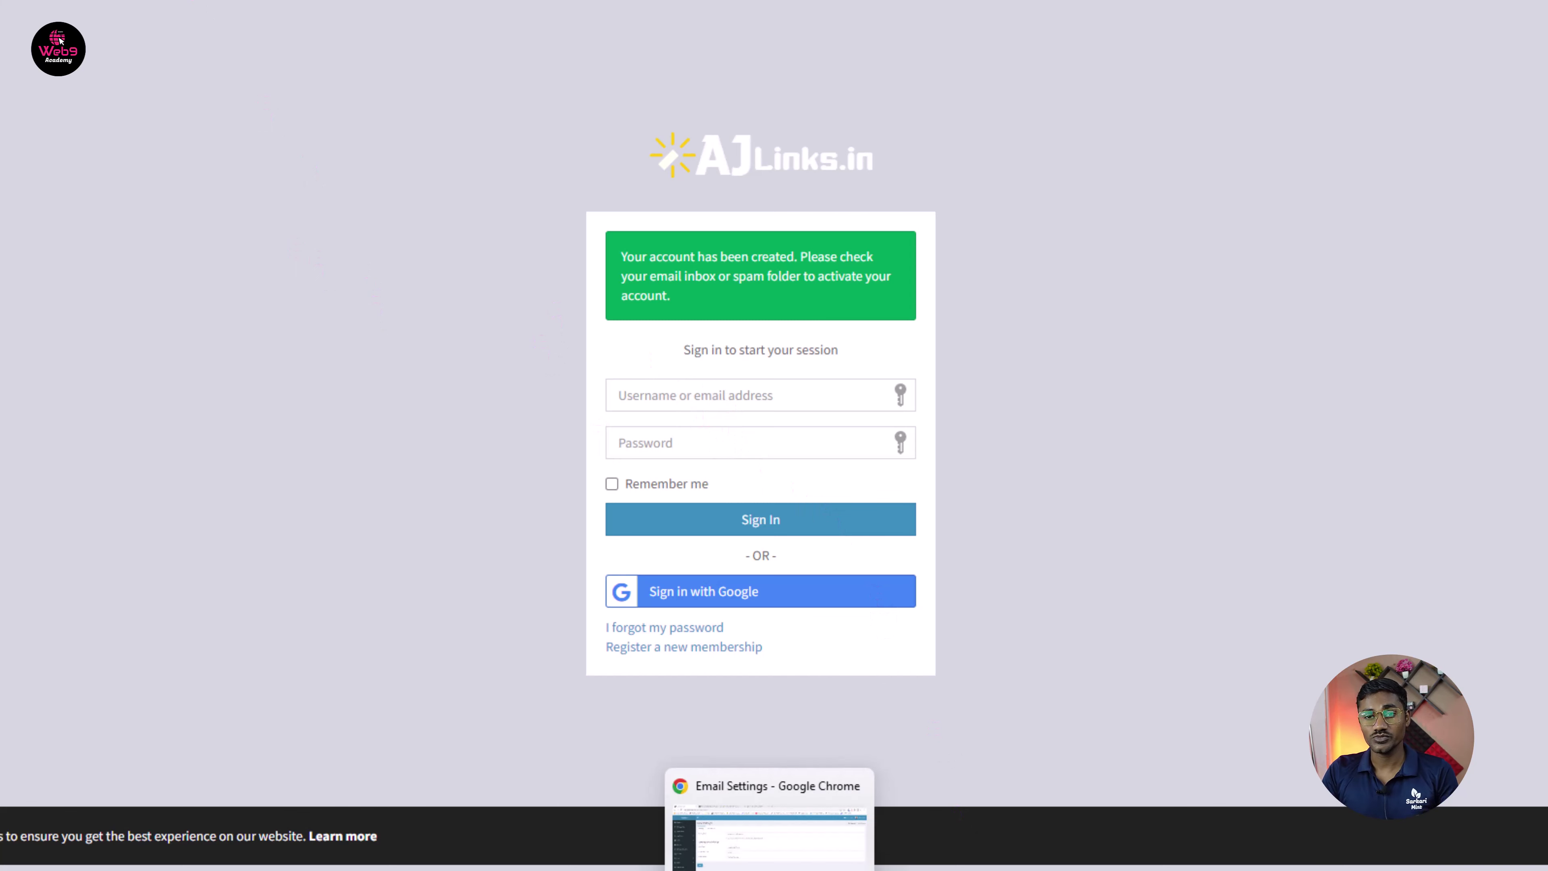
Set the From Email to the noreply address on the ajlinks.info domain and save the email settings
{"action": "left_click", "coordinate": [780, 865]}
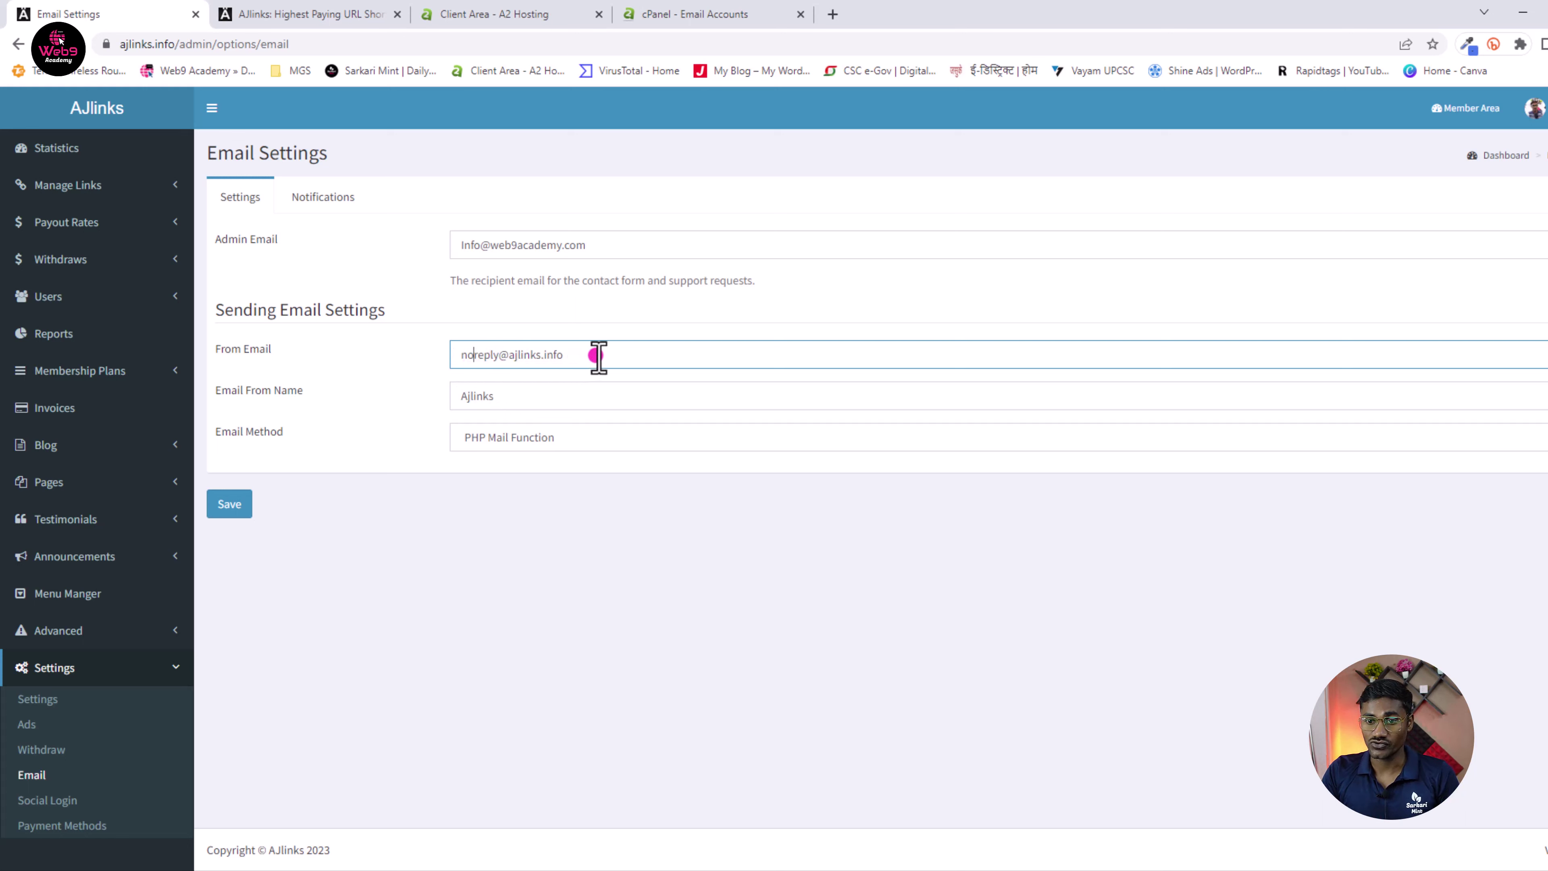
{"action": "left_click_drag", "start_coordinate": [591, 355], "coordinate": [369, 348]}
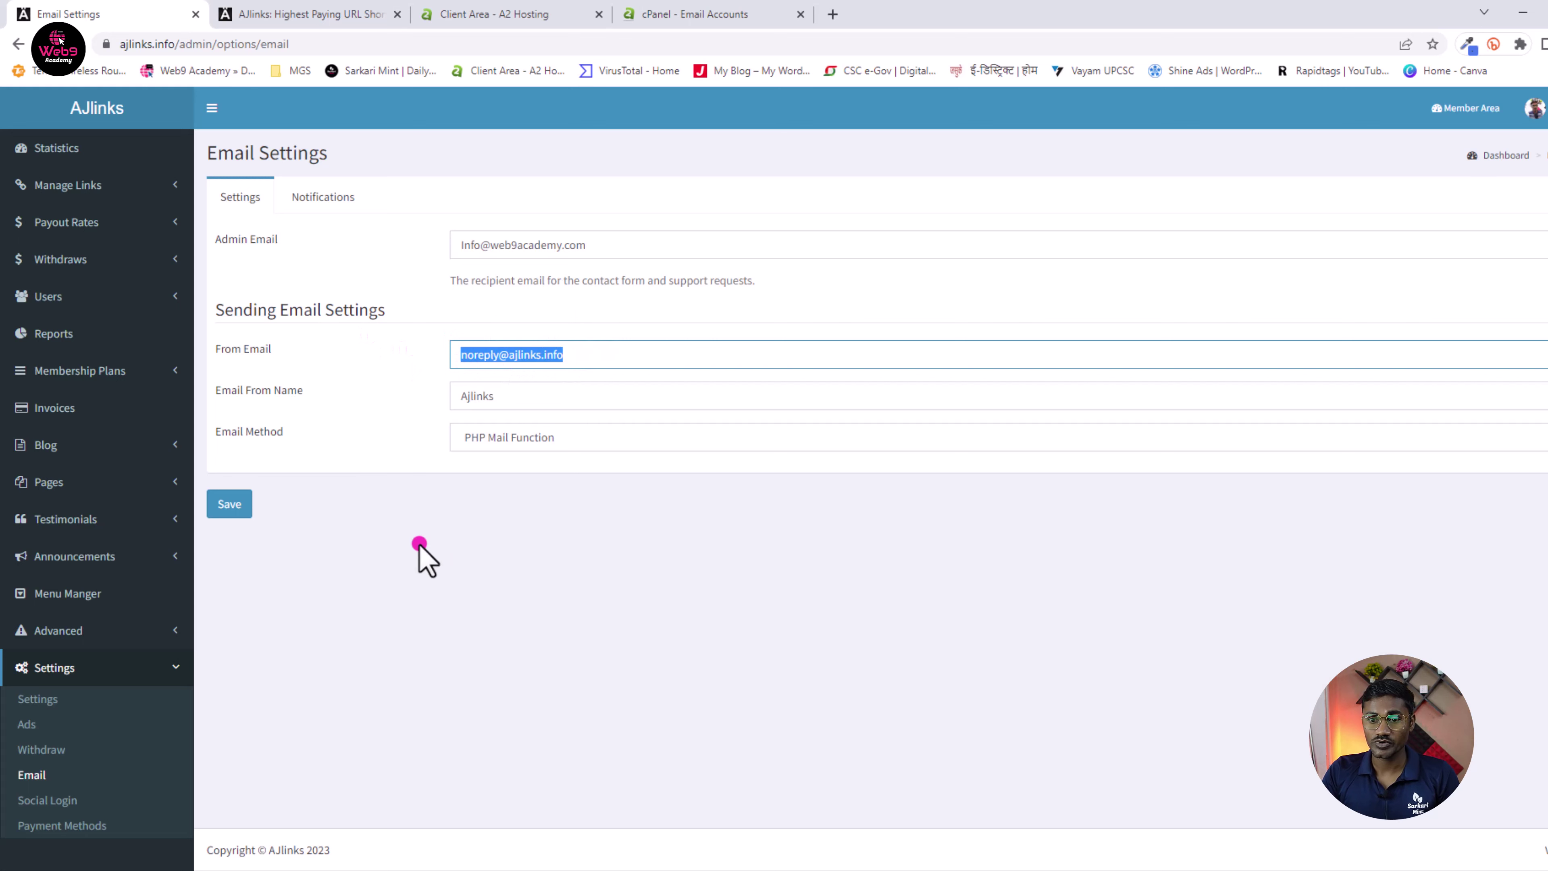
{"action": "left_click", "coordinate": [234, 506]}
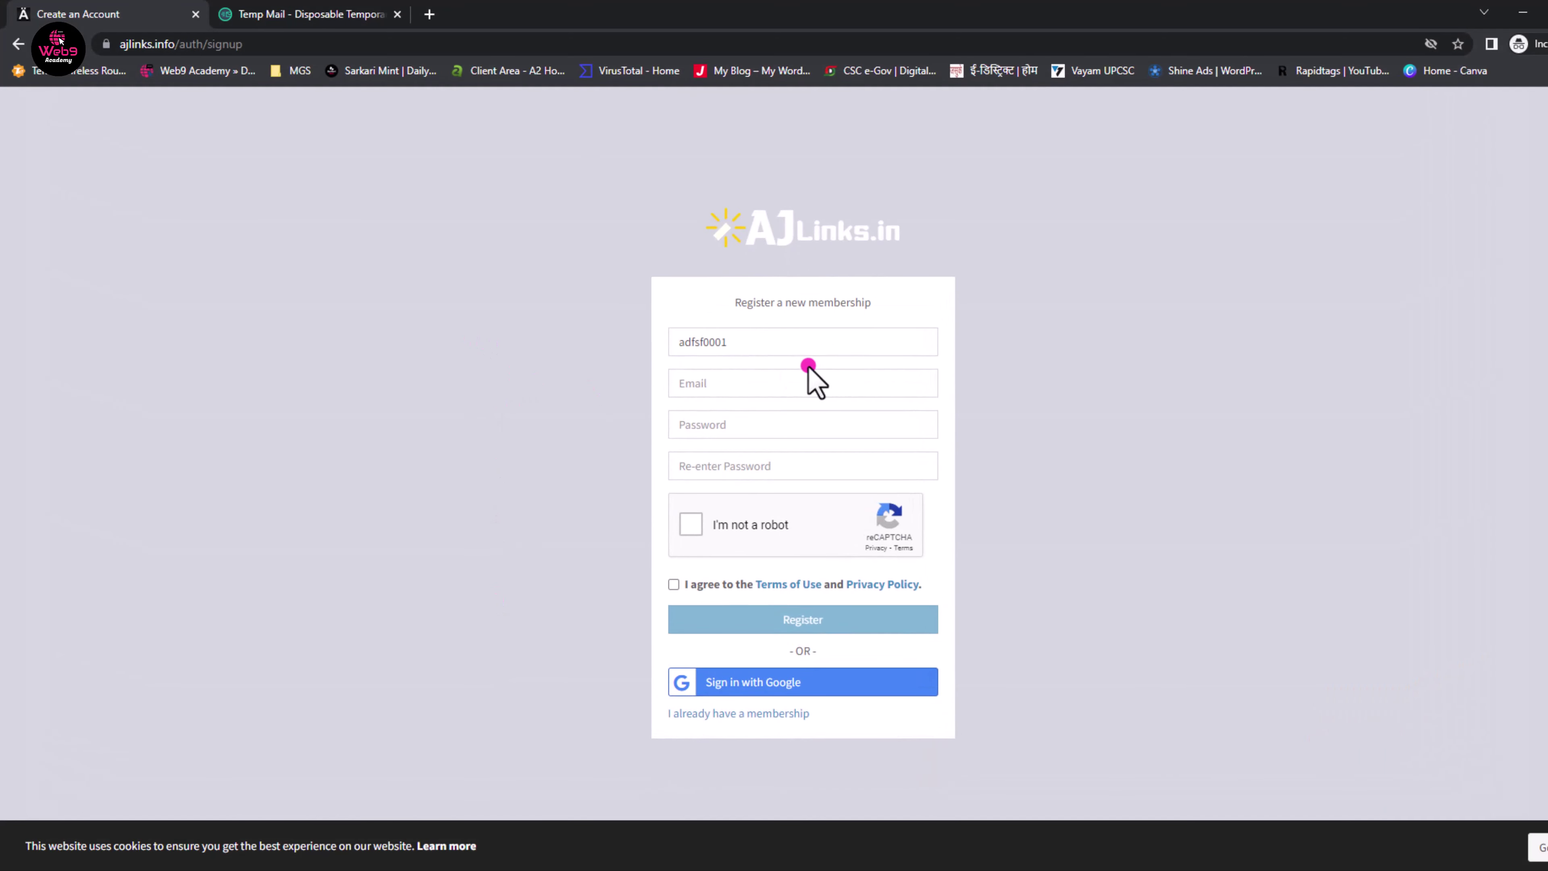
Copy the new temporary email address into the sign-up form's email field and enter the account password in both password fields
{"action": "left_click", "coordinate": [314, 16]}
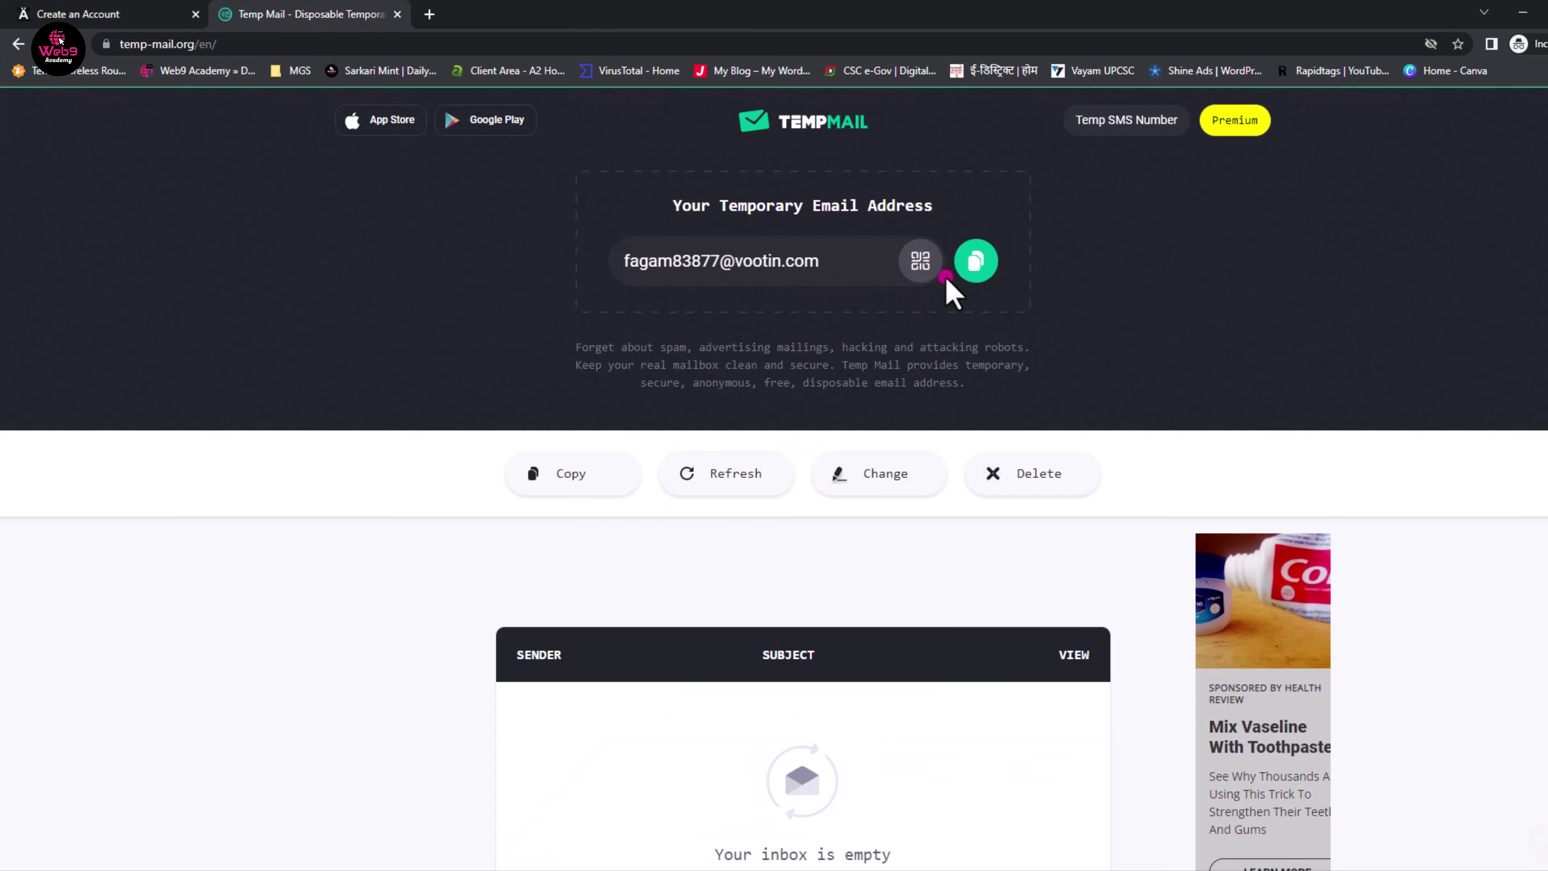
{"action": "left_click", "coordinate": [975, 262]}
{"action": "left_click", "coordinate": [113, 16]}
{"action": "left_click", "coordinate": [708, 385]}
{"action": "key", "text": "ctrl+v"}
{"action": "left_click", "coordinate": [715, 427]}
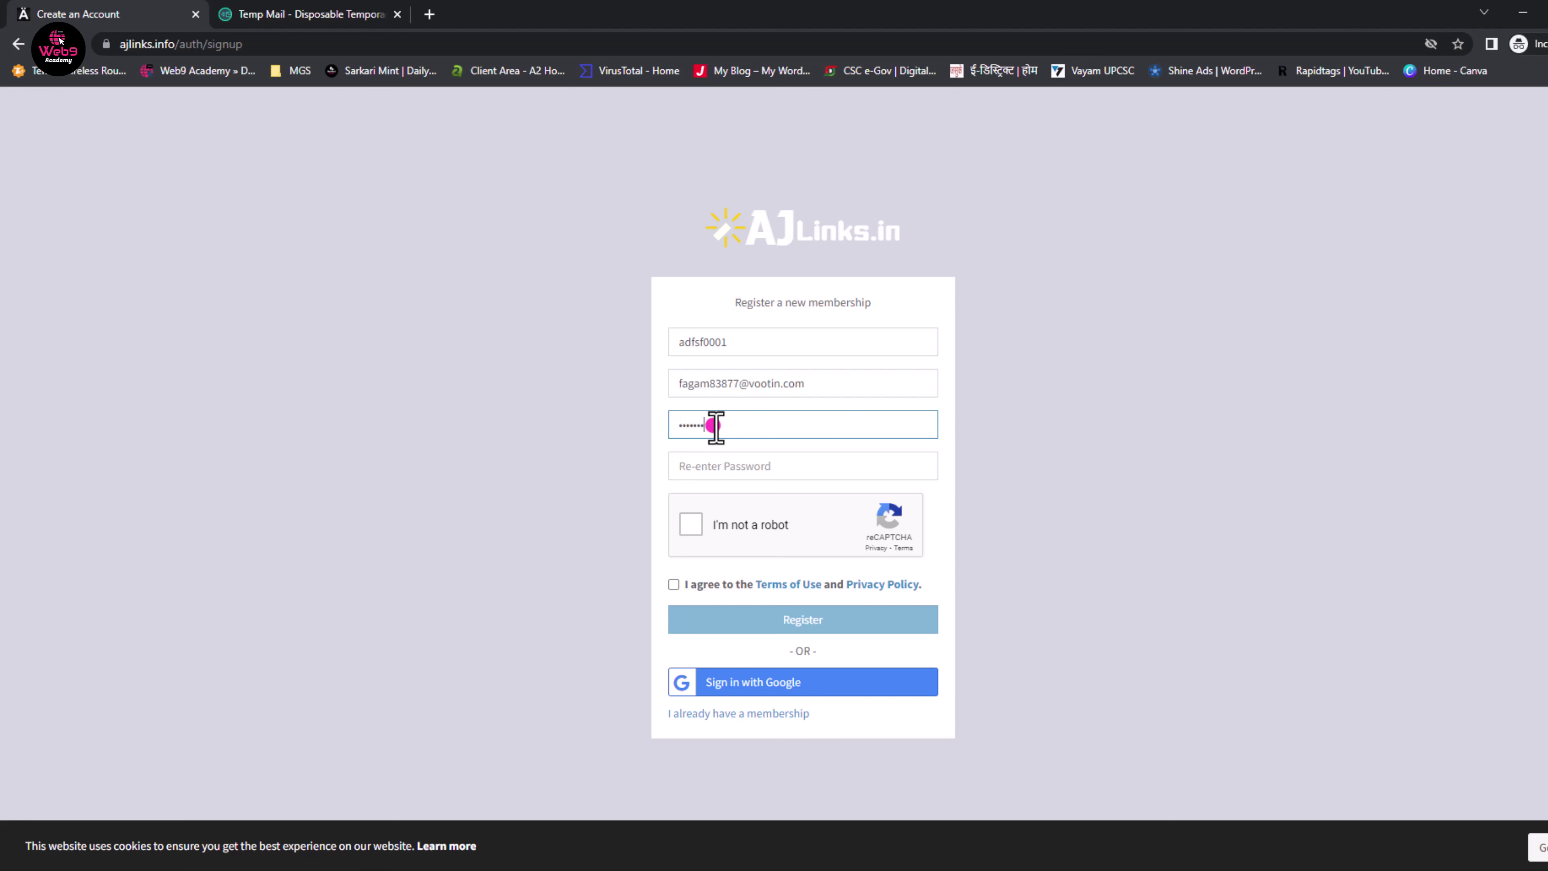
{"action": "left_click", "coordinate": [738, 471]}
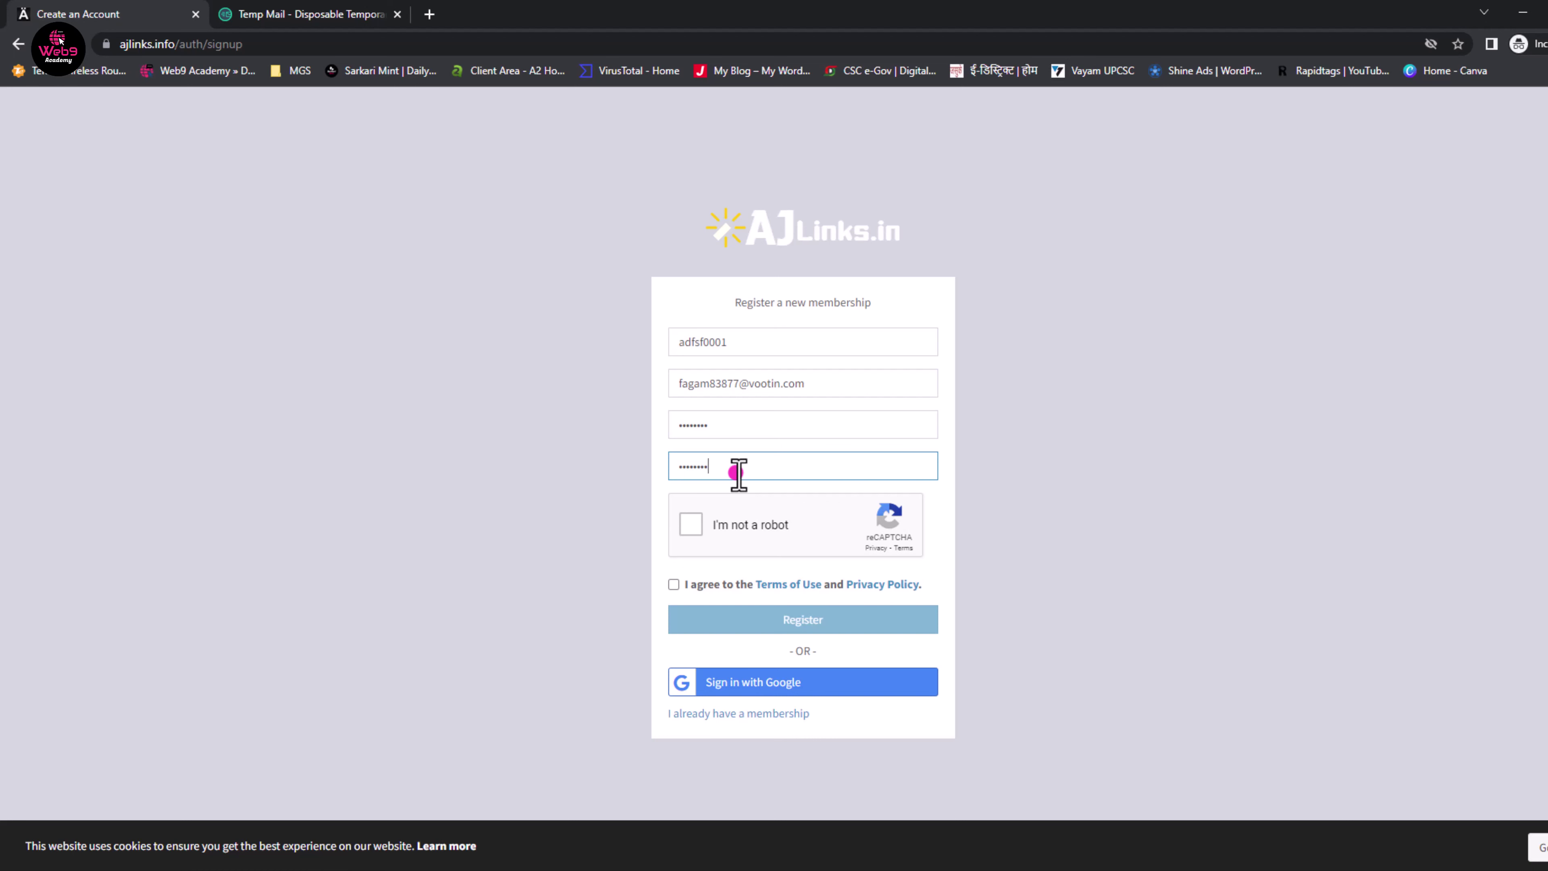
Complete the reCAPTCHA check, agree to the Terms of Use and Privacy Policy, and register the new membership
{"action": "left_click", "coordinate": [687, 523]}
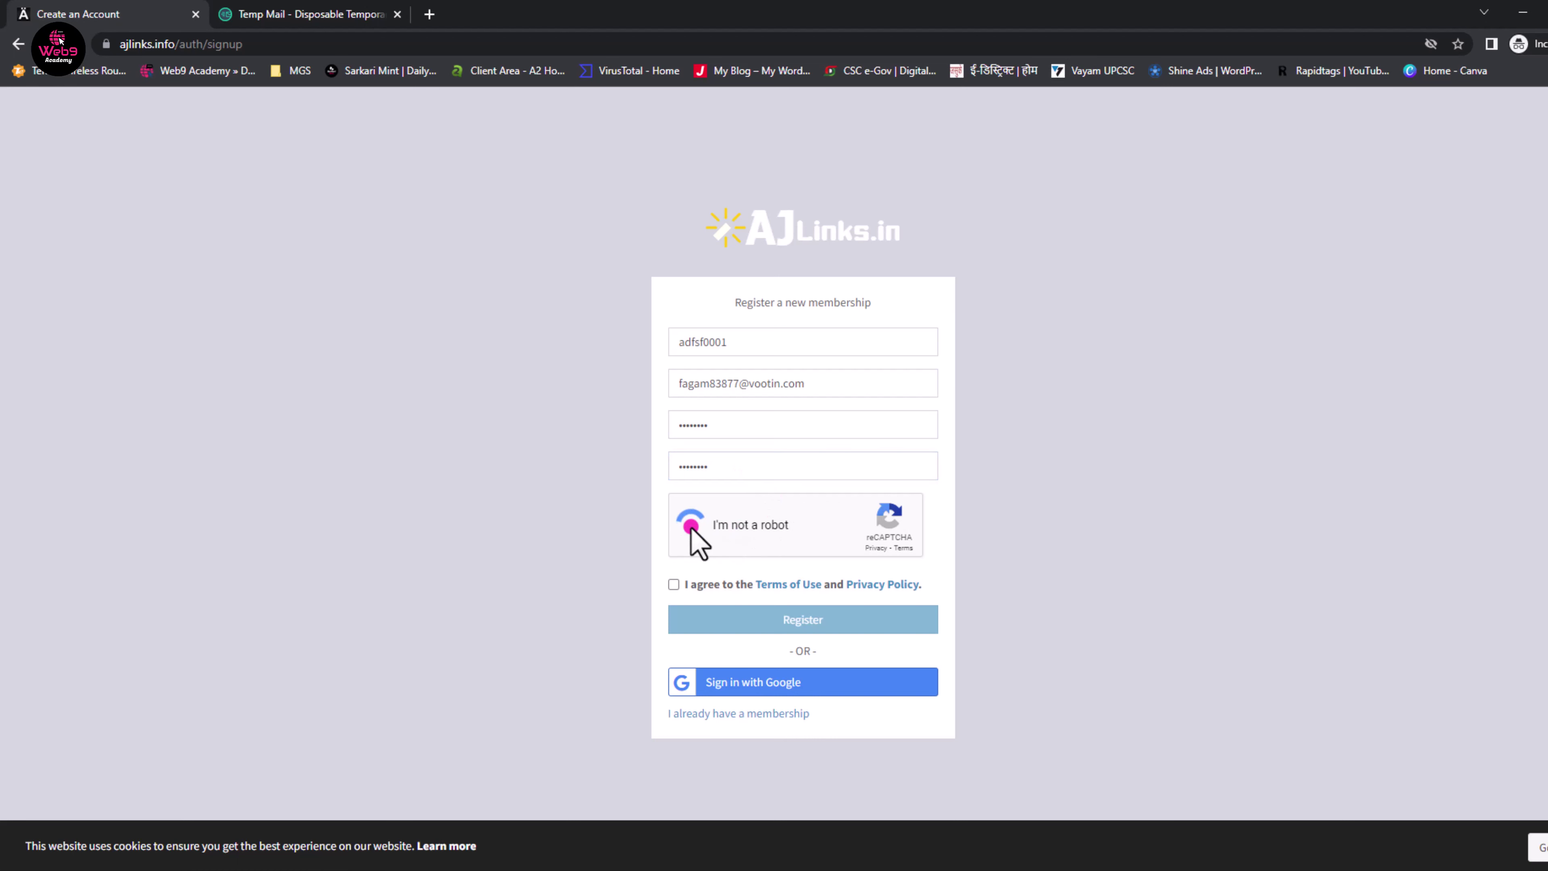
{"action": "left_click", "coordinate": [674, 584]}
{"action": "left_click", "coordinate": [822, 619]}
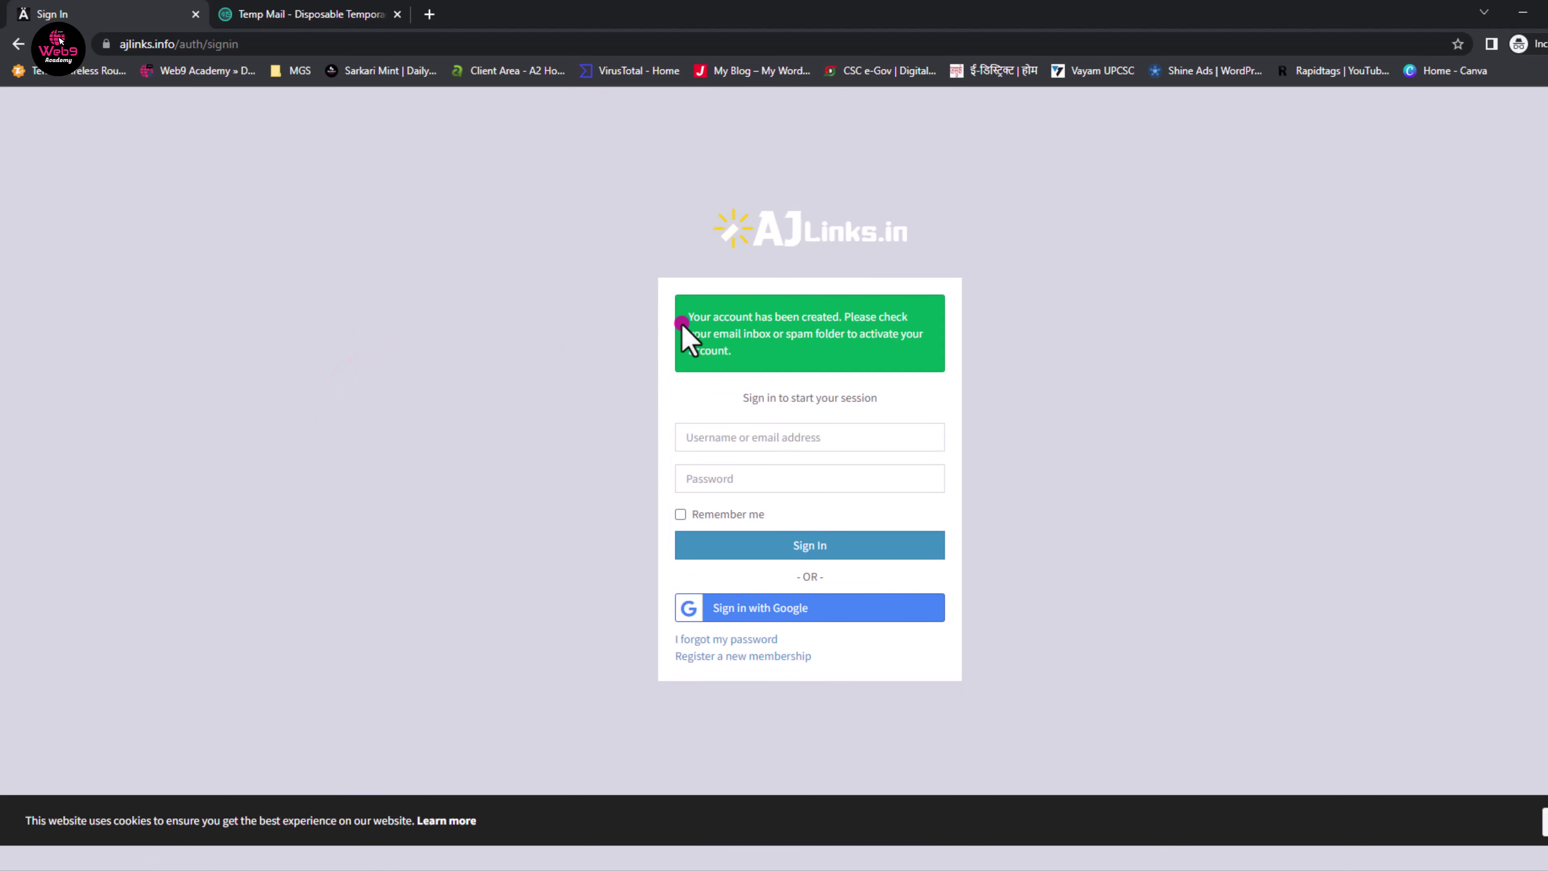
Check the temporary mailbox's inbox for the new account's activation email
{"action": "left_click", "coordinate": [323, 14]}
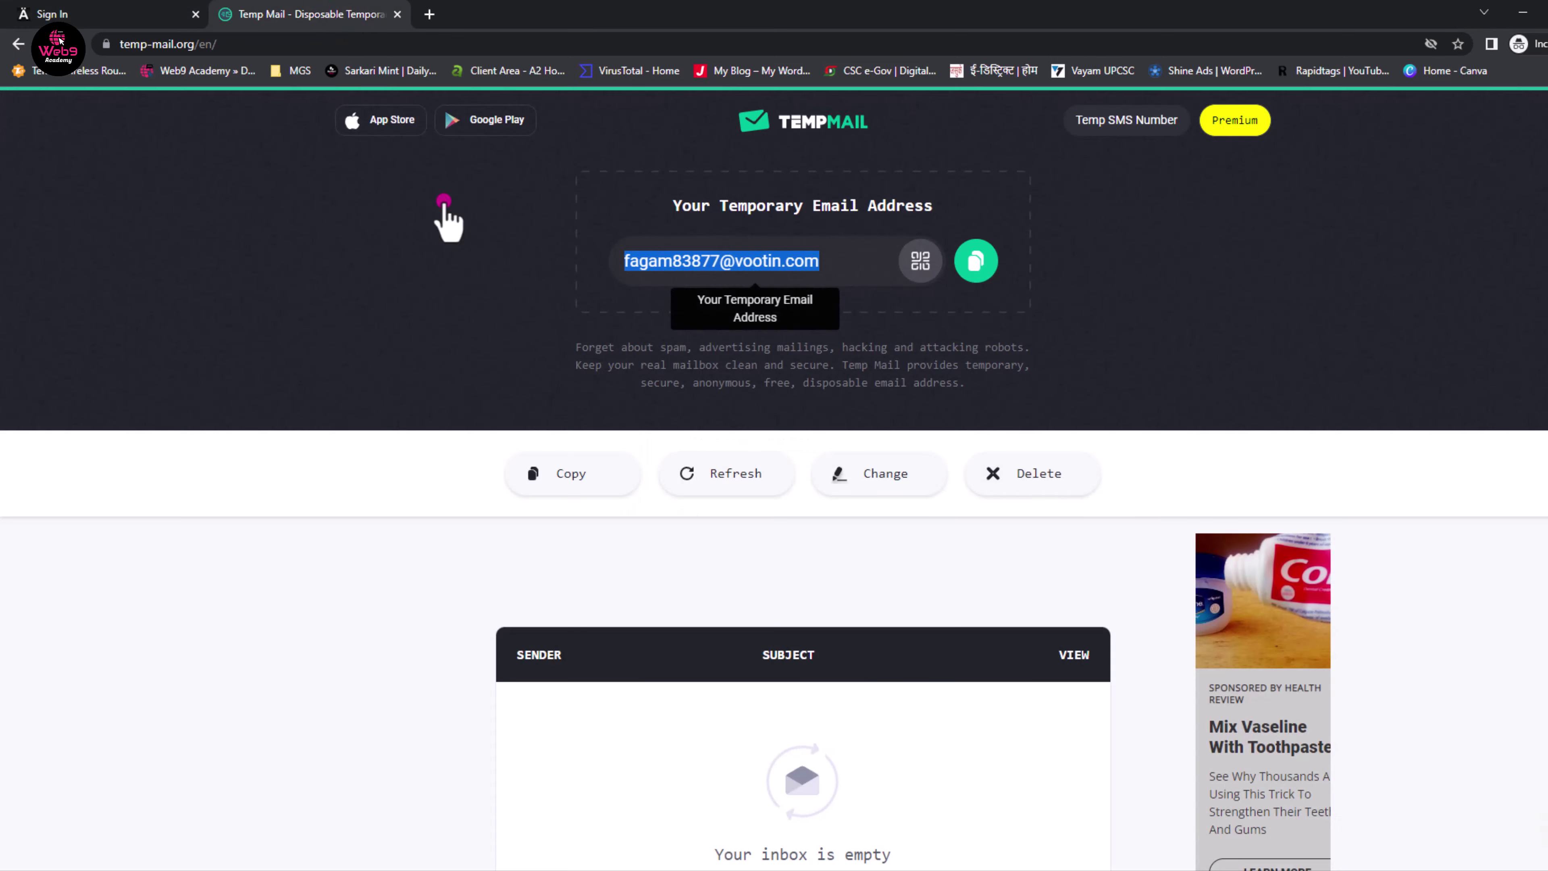
{"action": "scroll", "coordinate": [821, 611], "scroll_direction": "down", "scroll_amount": 3}
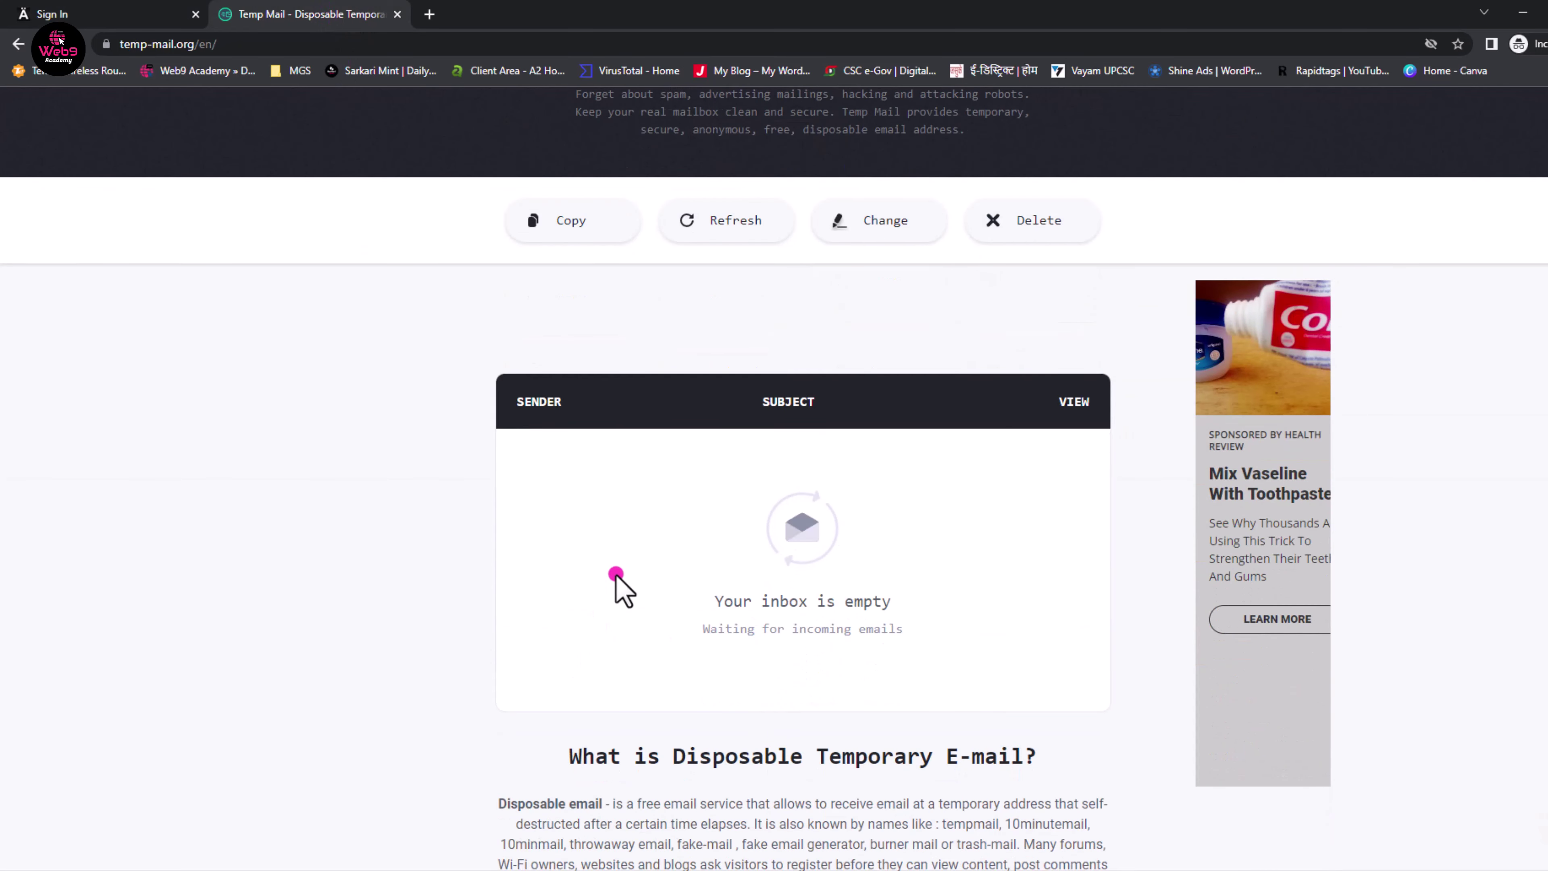